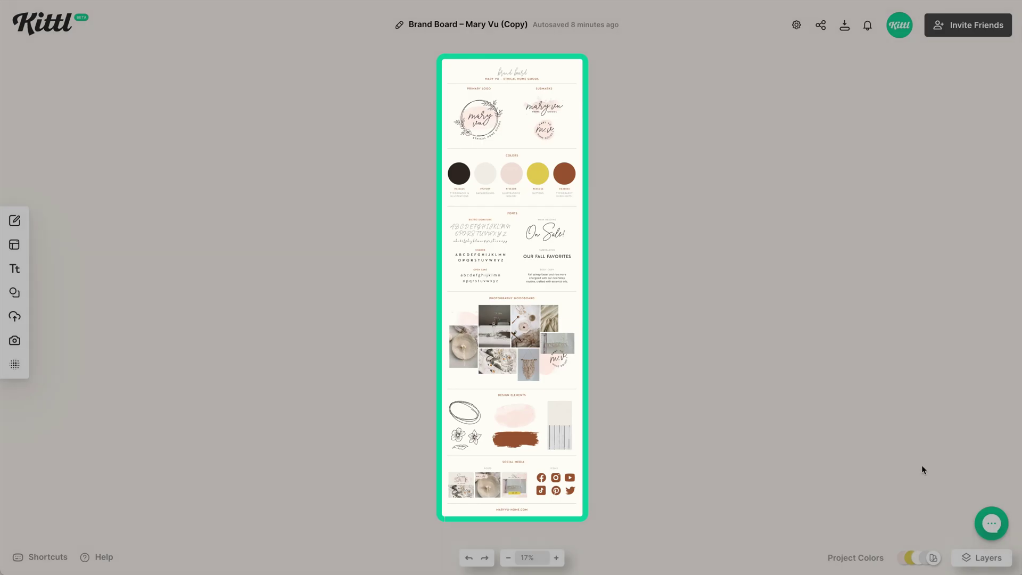
pyautogui.hotkey('ctrl', '=')
pyautogui.hotkey('ctrl', '=')
pyautogui.hotkey('ctrl', '=')
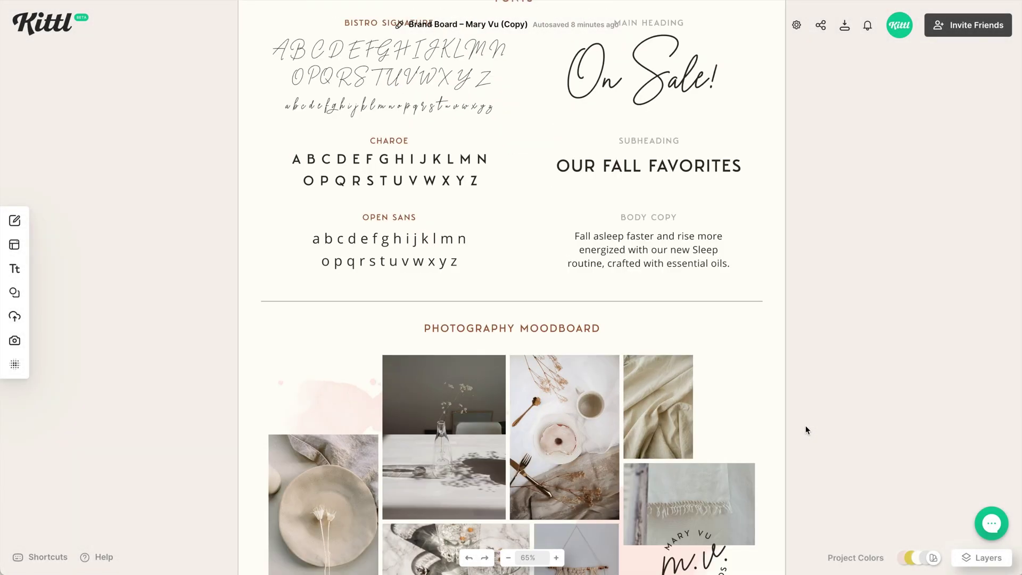
pyautogui.hotkey('ctrl', '=')
pyautogui.scroll(10, 806, 429)
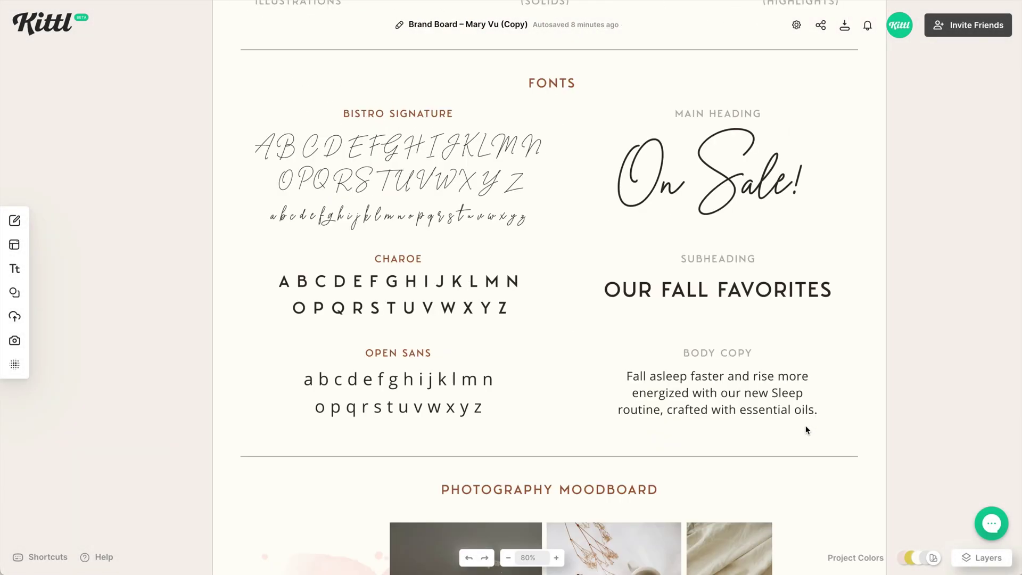
pyautogui.scroll(6, 805, 429)
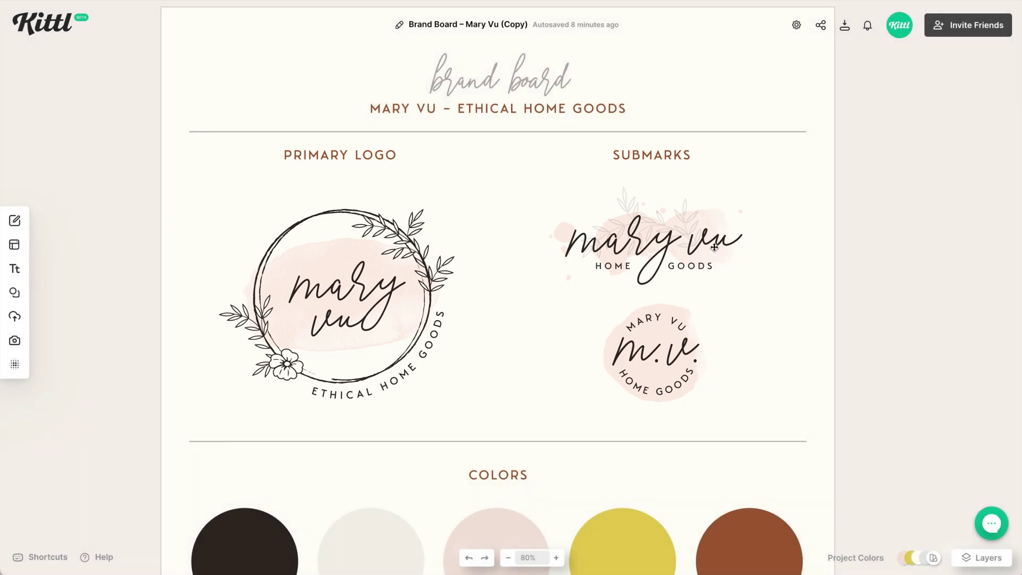
pyautogui.scroll(-1, 714, 247)
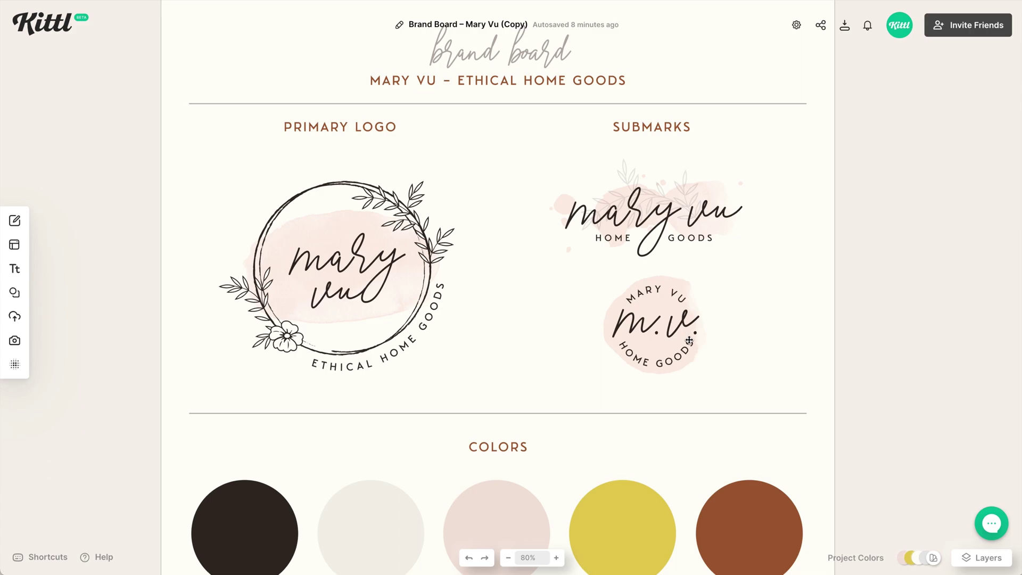
pyautogui.scroll(-2, 724, 339)
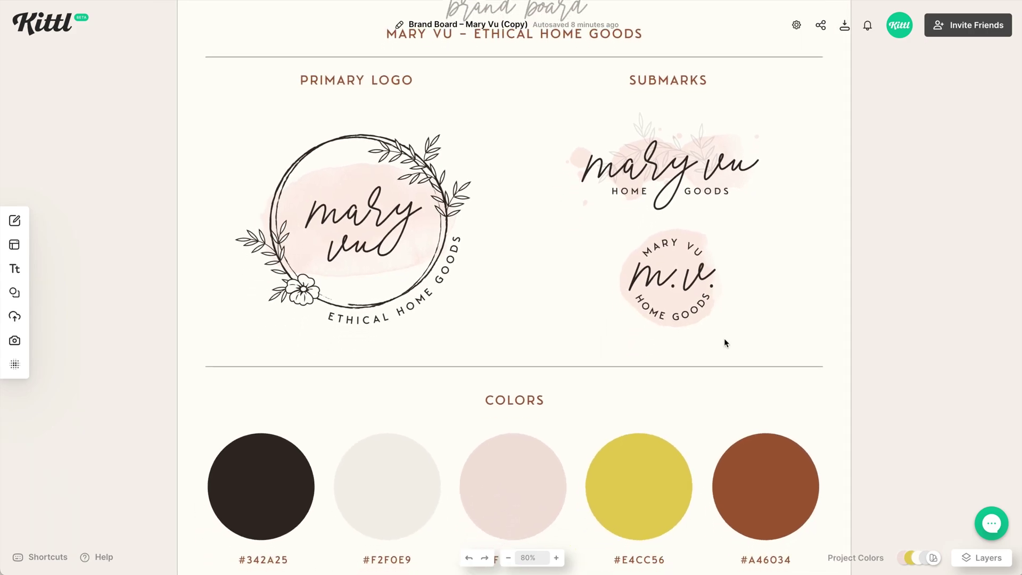
pyautogui.scroll(-8, 725, 341)
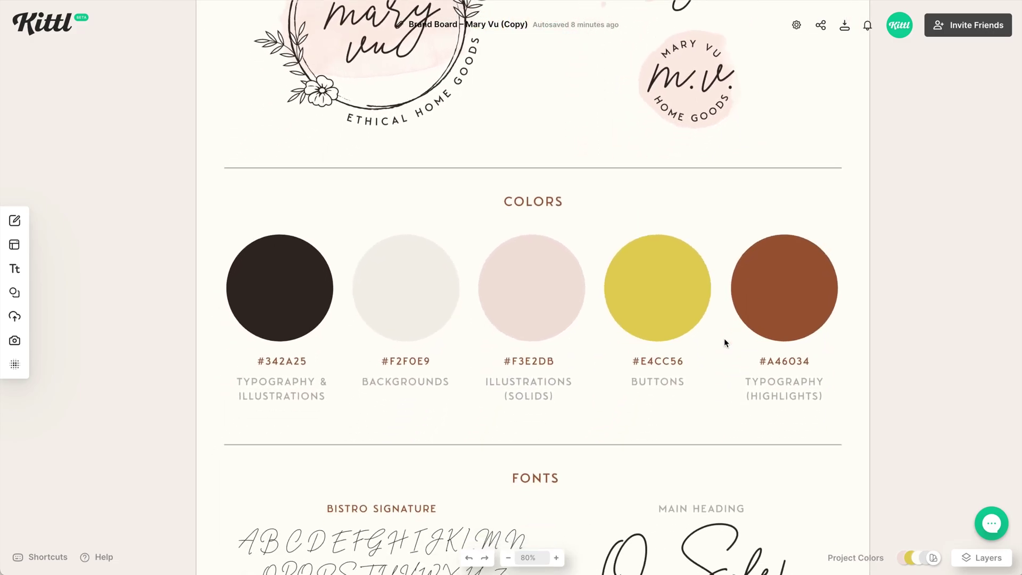
pyautogui.scroll(-1, 723, 342)
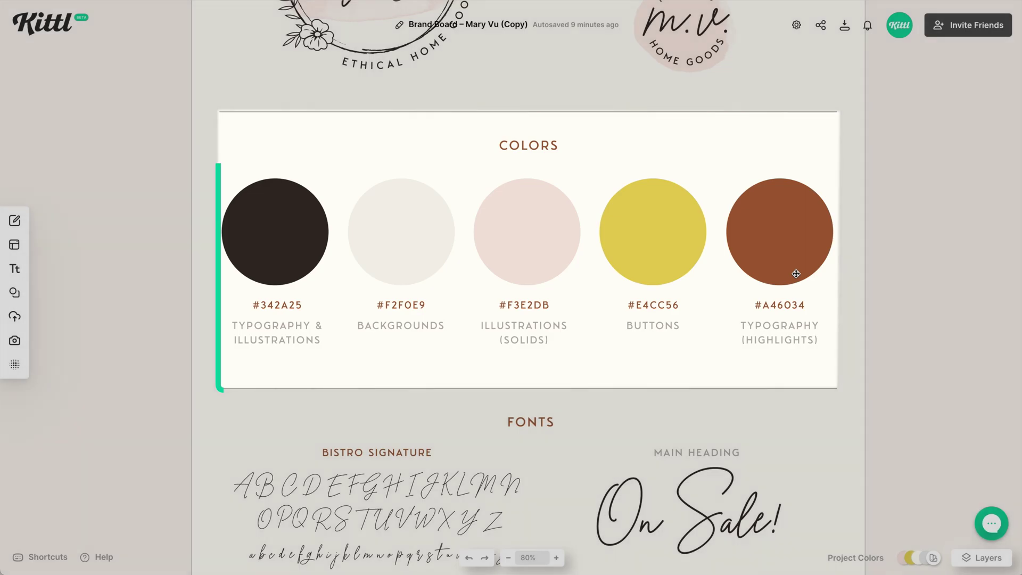
pyautogui.scroll(-6, 800, 317)
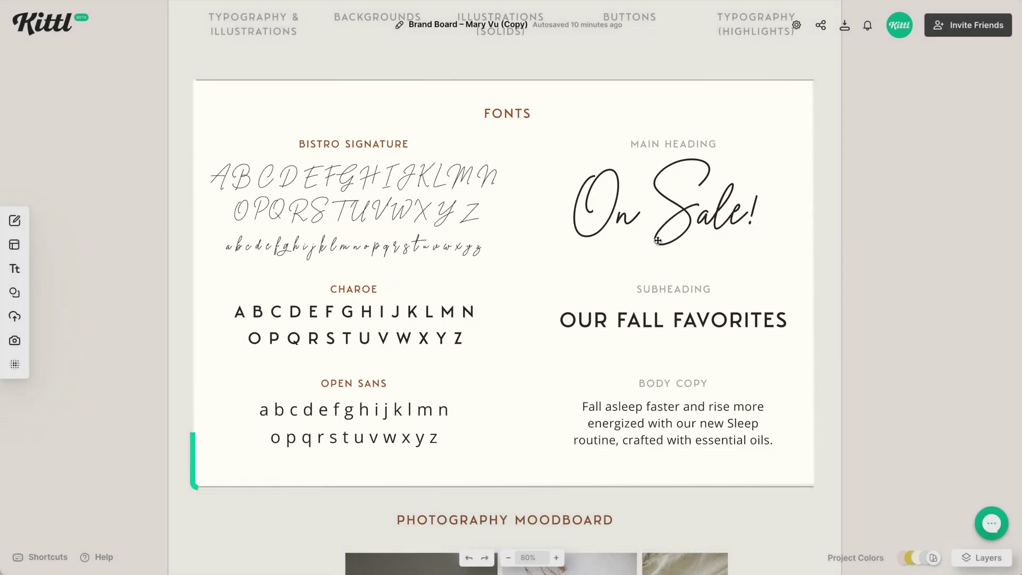
pyautogui.scroll(-1, 658, 241)
pyautogui.scroll(-1, 658, 240)
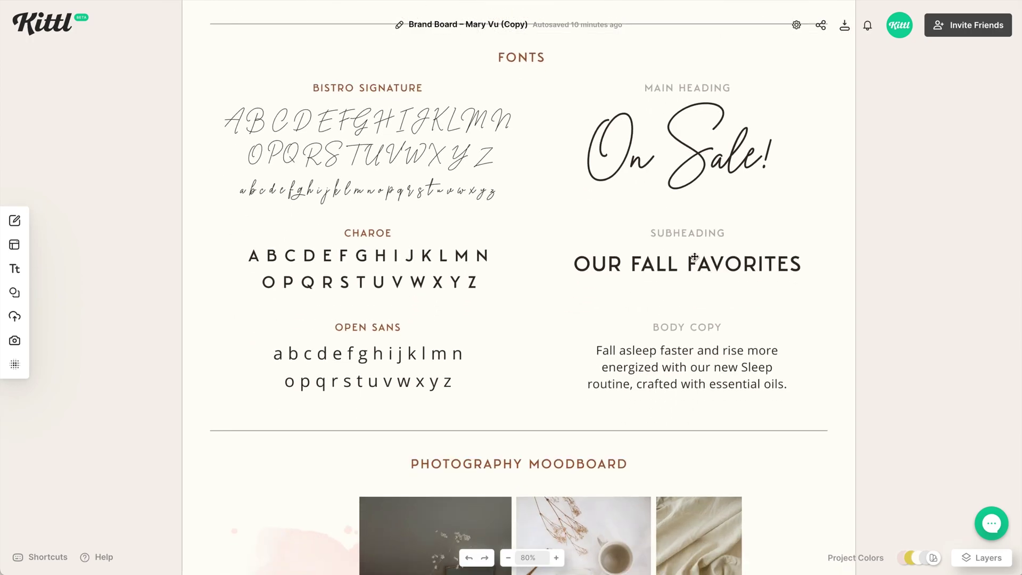
pyautogui.scroll(-1, 696, 257)
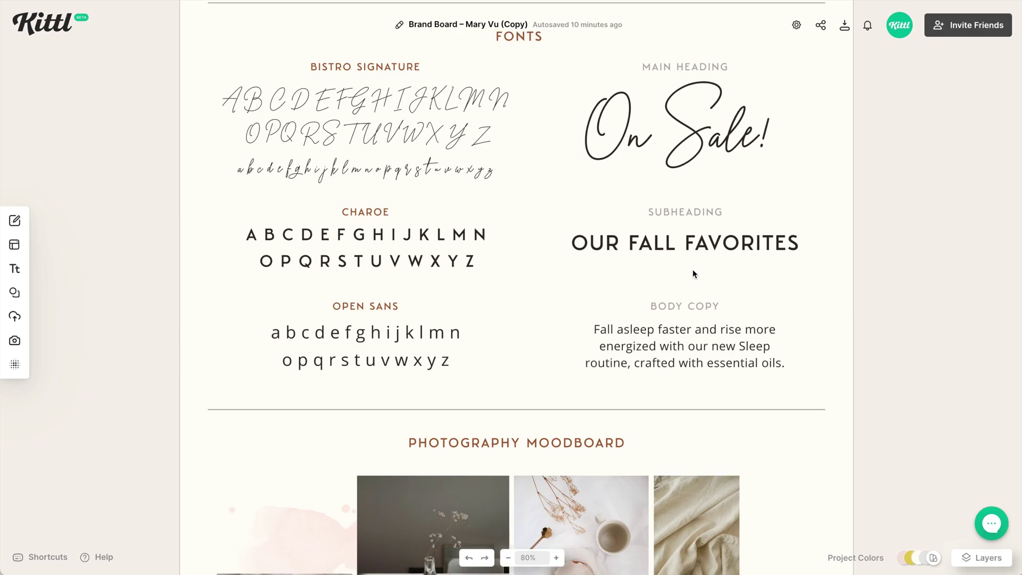
pyautogui.scroll(-2, 692, 269)
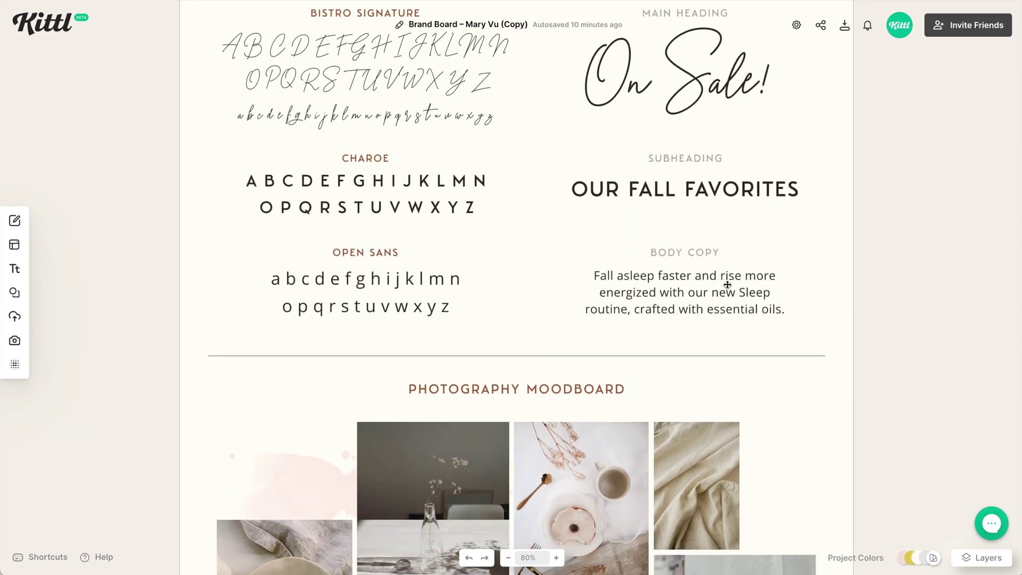
pyautogui.scroll(-8, 727, 284)
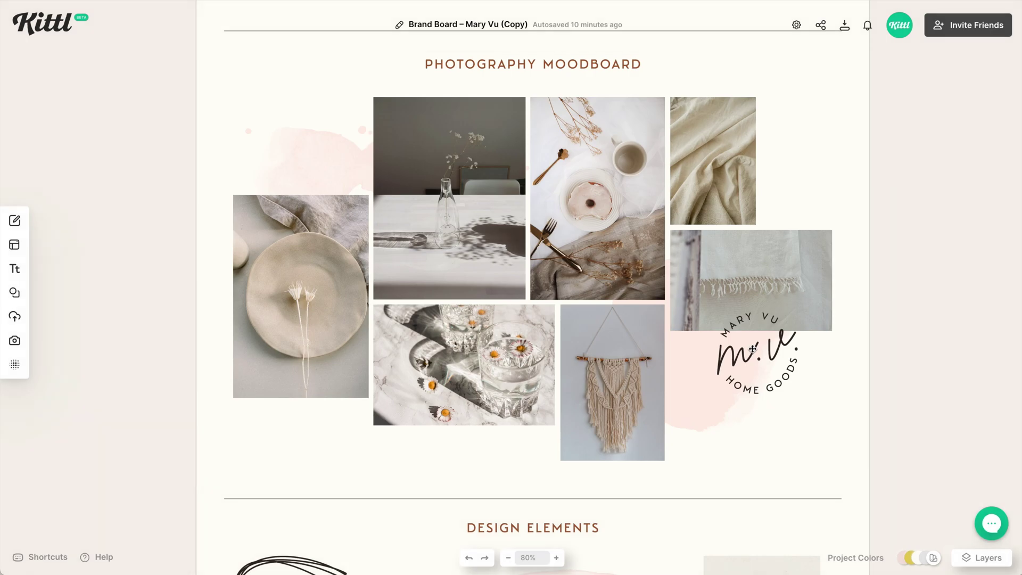
# Scroll down through the Design Elements and Social Media sections of the brand board.
pyautogui.scroll(-3, 752, 349)
pyautogui.scroll(-5, 753, 349)
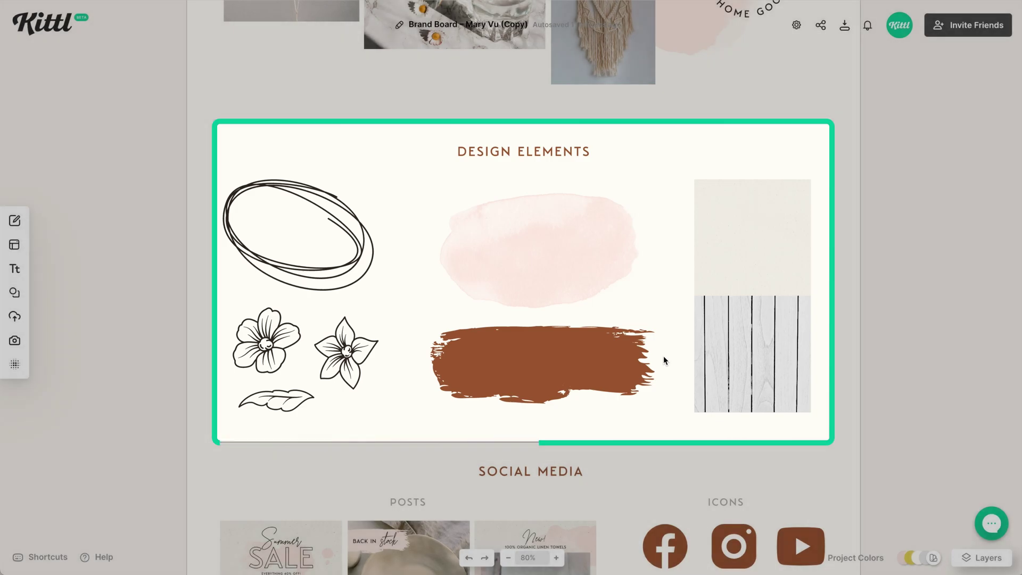
pyautogui.scroll(-1, 663, 355)
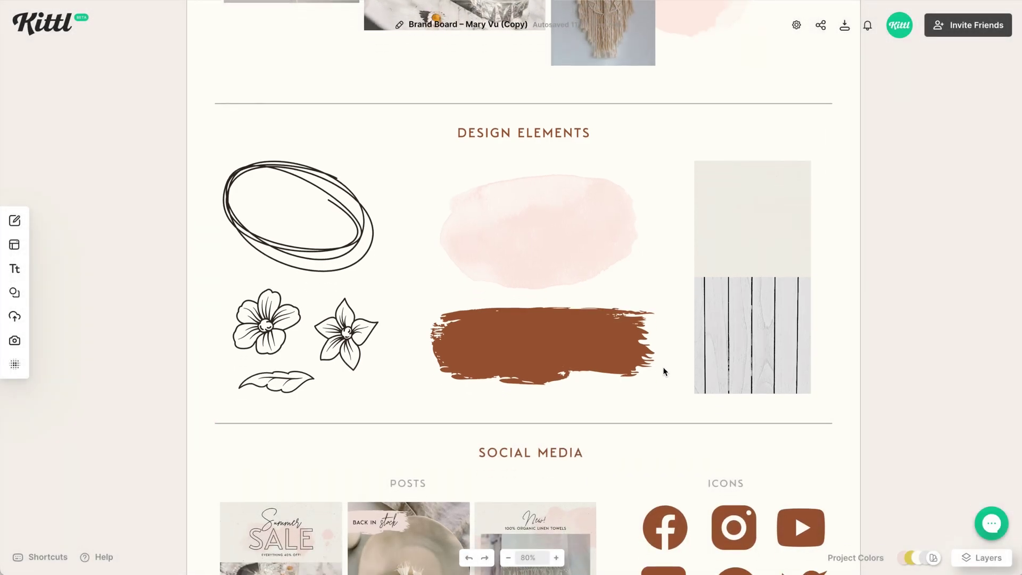
pyautogui.scroll(-5, 663, 362)
pyautogui.scroll(-4, 663, 368)
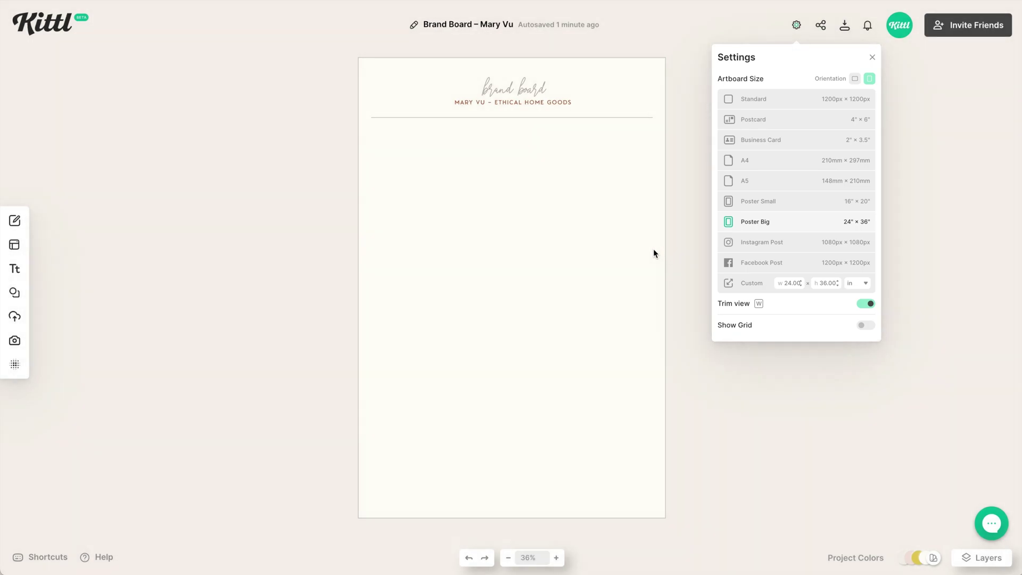
# Duplicate the MARY VU – ETHICAL HOME GOODS subtitle below the divider with the grid shown.
pyautogui.click(652, 248)
pyautogui.scroll(5, 652, 254)
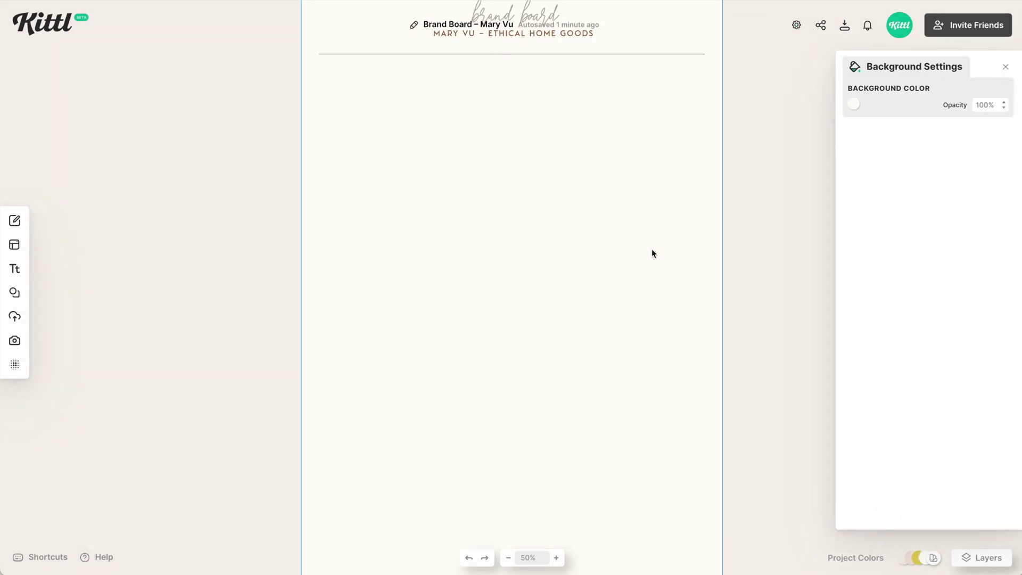
pyautogui.hscroll(-1, 652, 253)
pyautogui.scroll(3, 653, 253)
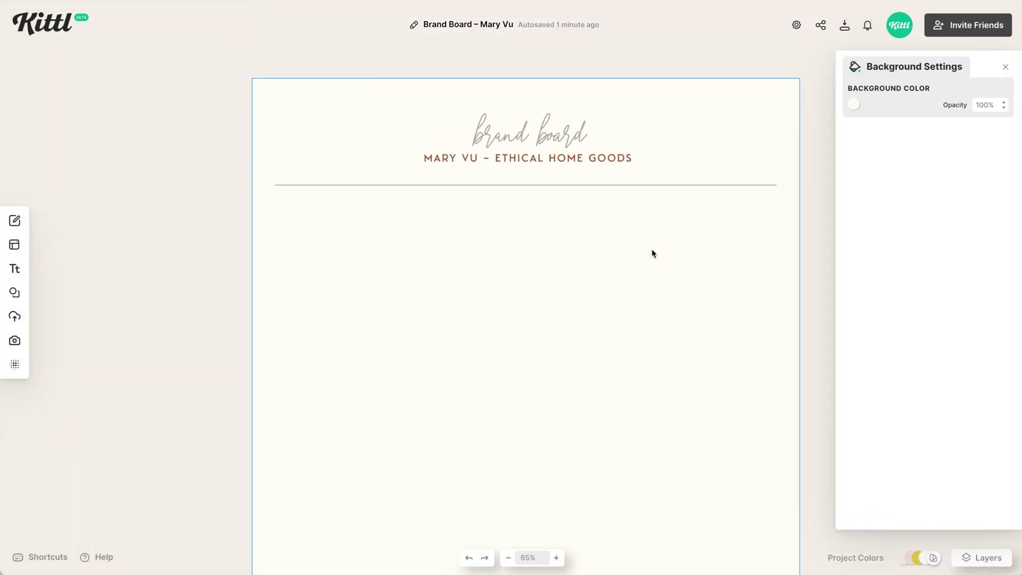
pyautogui.click(1005, 70)
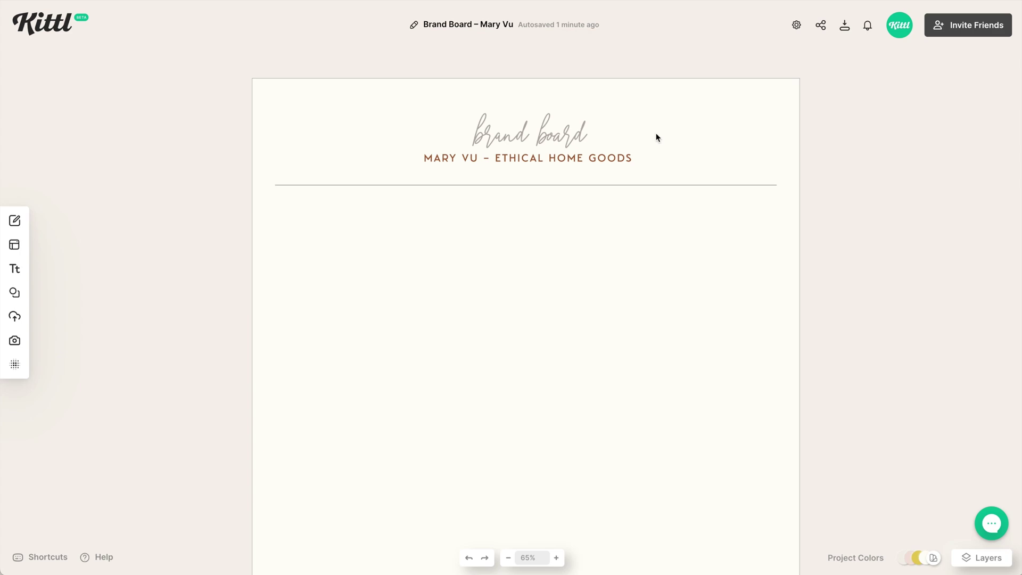
pyautogui.click(617, 161)
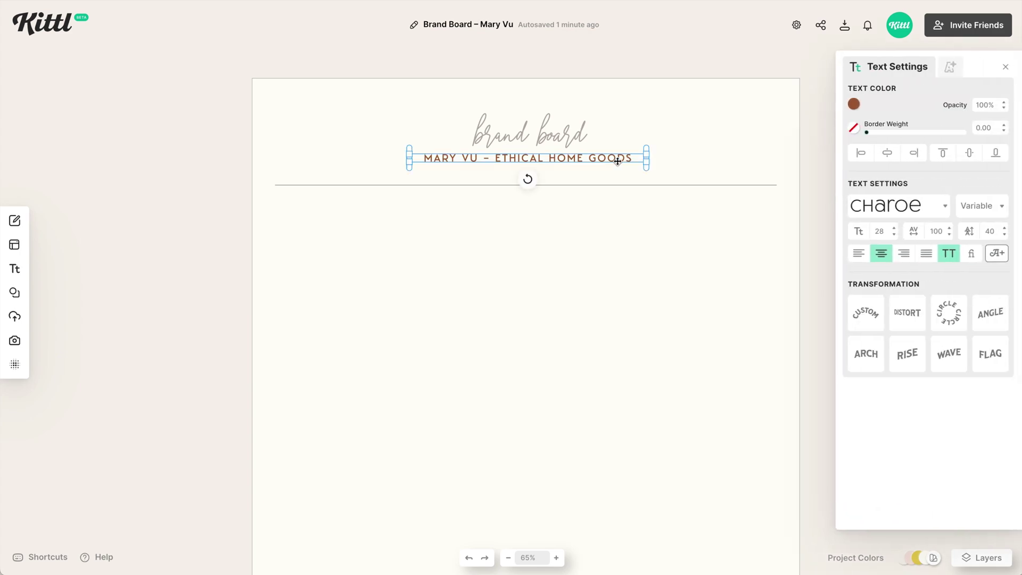
pyautogui.moveTo(616, 160); pyautogui.dragTo(610, 217)
pyautogui.hotkey('ctrl', "'")
pyautogui.hotkey('shift', '0')
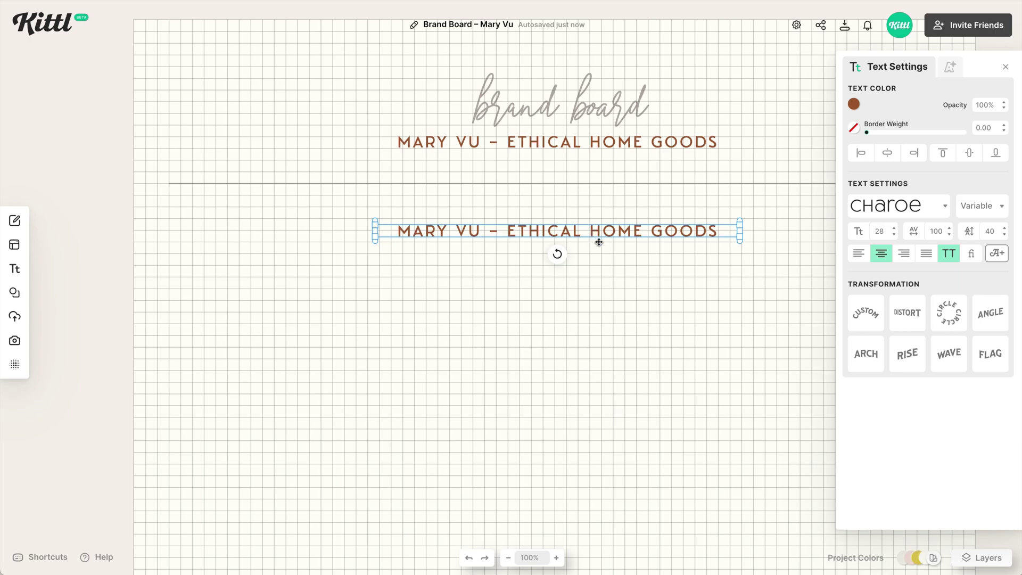
pyautogui.moveTo(604, 231); pyautogui.dragTo(604, 226)
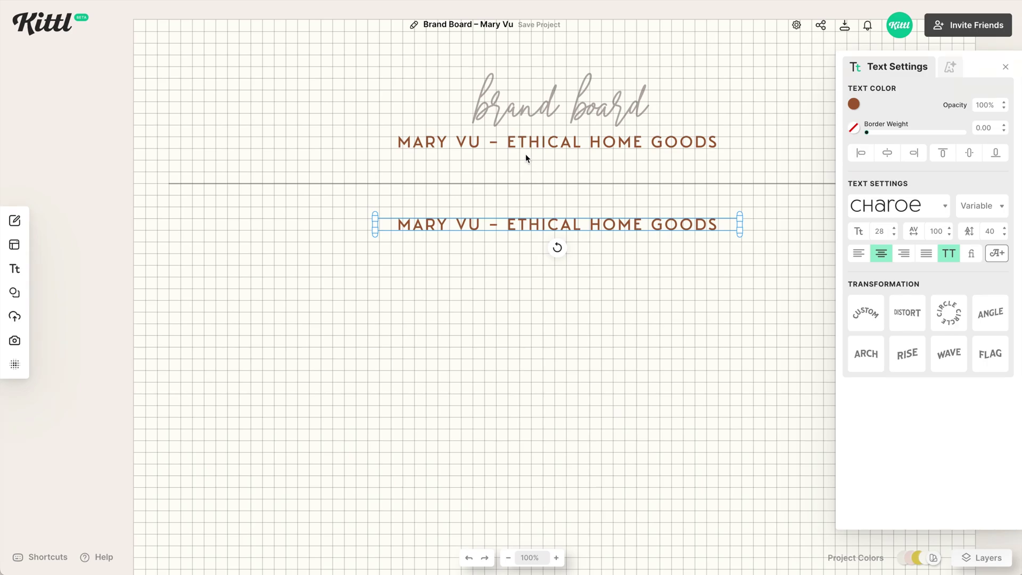
# Retype the copy as PRIMARY LOGO and move it to the left half.
pyautogui.click(553, 314)
pyautogui.click(600, 224)
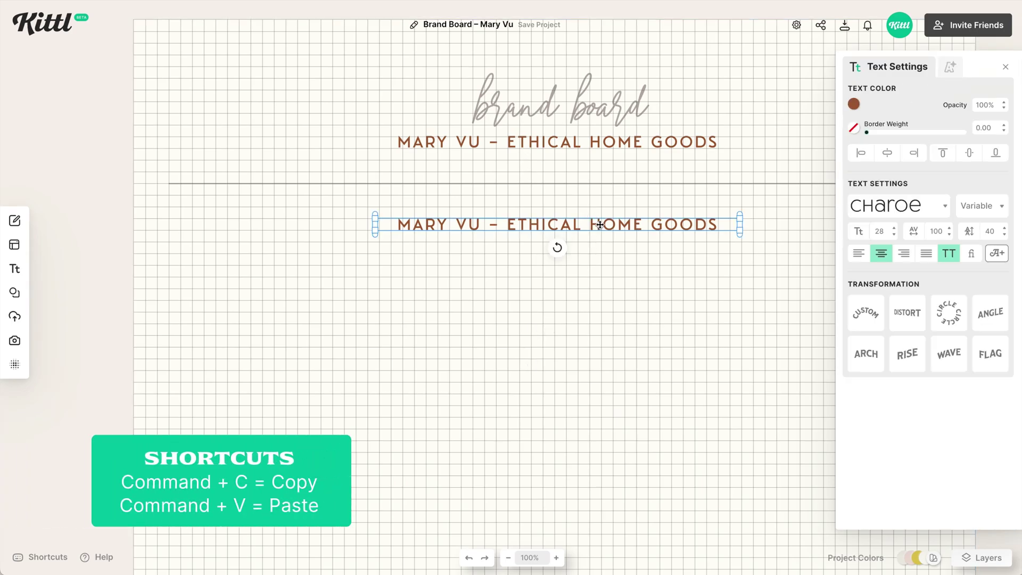
pyautogui.doubleClick(600, 224)
pyautogui.write('primary logo')
pyautogui.press('Escape')
pyautogui.moveTo(614, 234); pyautogui.dragTo(406, 234)
# Copy and paste the PRIMARY LOGO heading to make a second heading for editing.
pyautogui.hscroll(3, 514, 253)
pyautogui.scroll(-2, 488, 256)
pyautogui.press('super+c')
pyautogui.press('super+v')
pyautogui.doubleClick(663, 234)
# Name the second heading SUBMARKS and place a shrunken wreath logo under PRIMARY LOGO.
pyautogui.write('submarks')
pyautogui.press('Escape')
pyautogui.click(636, 337)
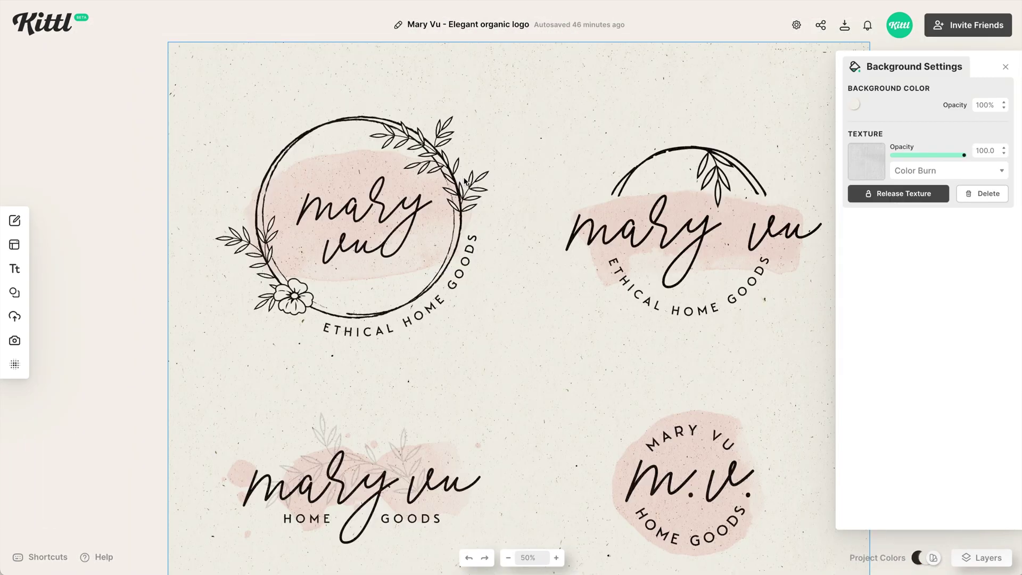
pyautogui.click(318, 311)
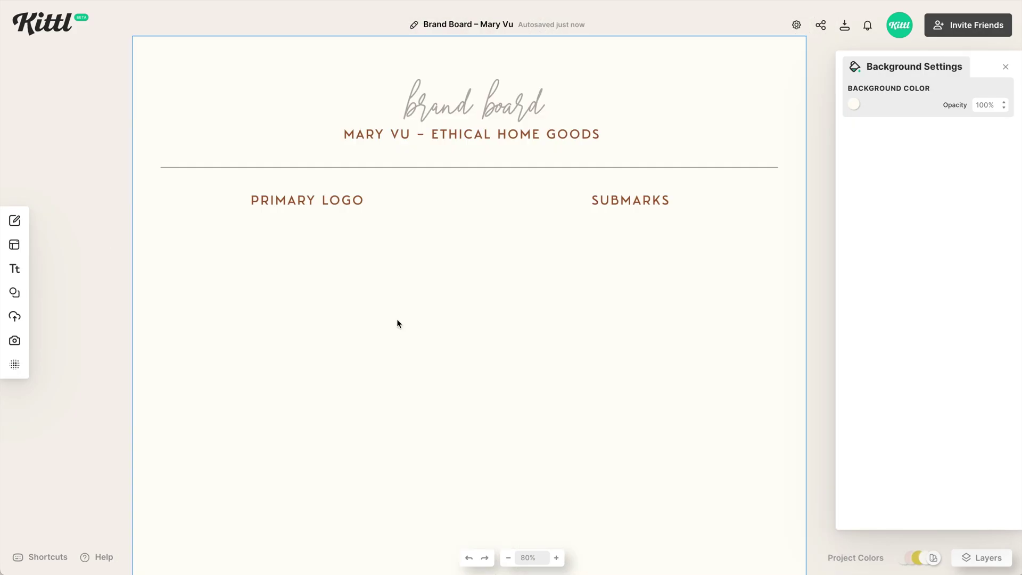
pyautogui.press('super+v')
pyautogui.moveTo(424, 567); pyautogui.dragTo(315, 492)
pyautogui.press('Escape')
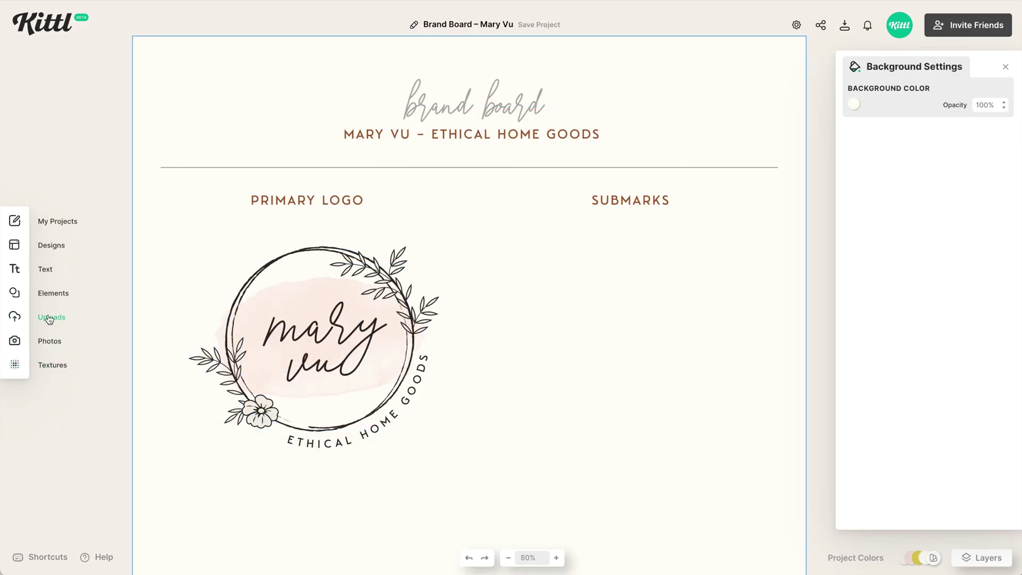
# Add the uploaded logo image under SUBMARKS and delete the leftover wreath image.
pyautogui.click(49, 318)
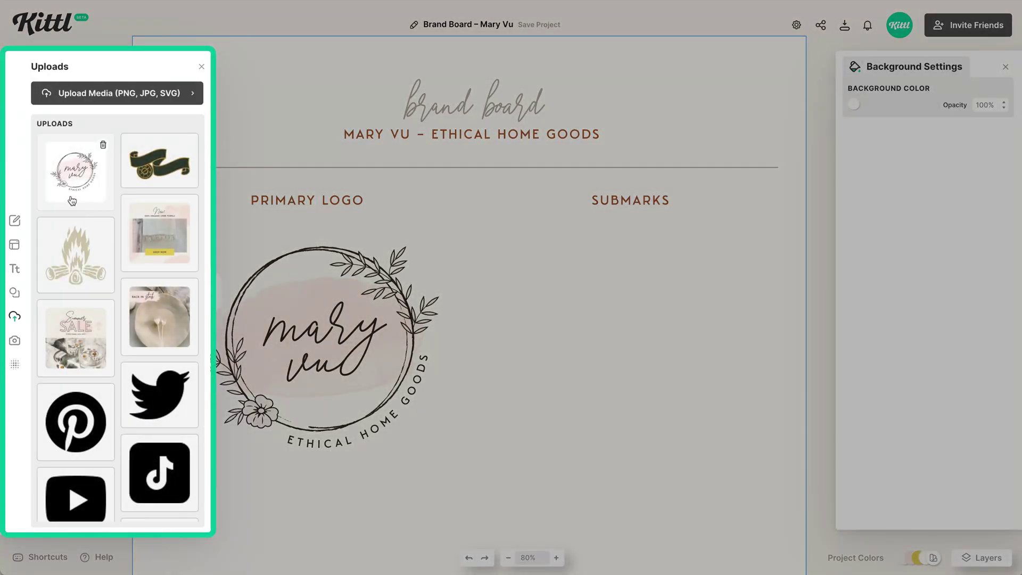
pyautogui.click(93, 175)
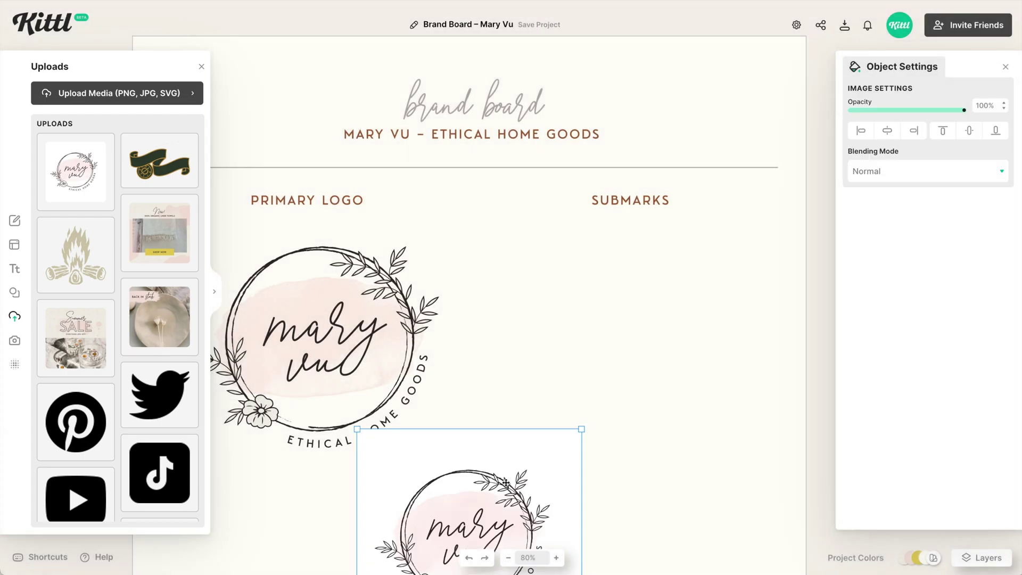
pyautogui.moveTo(506, 483); pyautogui.dragTo(584, 289)
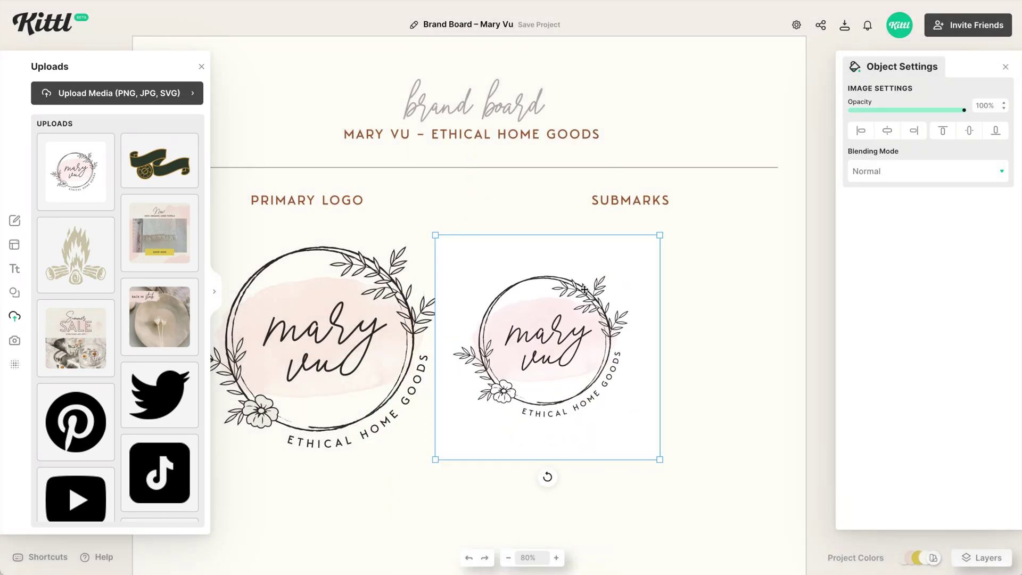
pyautogui.press('Delete')
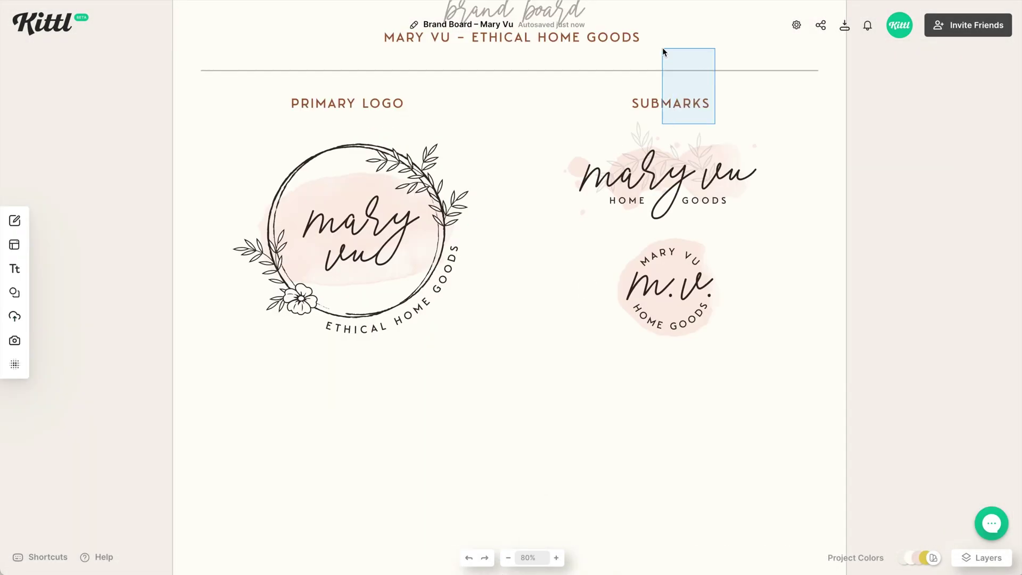
# Duplicate the heading group lower down, centre it and rename it COLORS.
pyautogui.moveTo(662, 47); pyautogui.dragTo(637, 379)
pyautogui.click(679, 410)
pyautogui.click(671, 412)
pyautogui.doubleClick(671, 413)
pyautogui.click(898, 151)
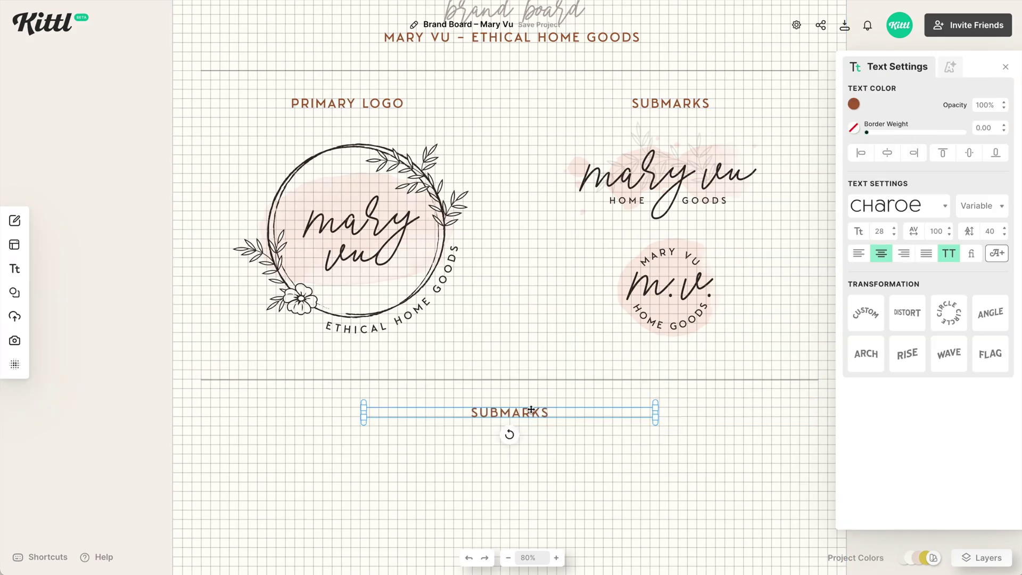
pyautogui.doubleClick(531, 410)
pyautogui.write('COLORS')
# Place a black circle below COLORS, left-aligned with the divider.
pyautogui.scroll(-3, 717, 467)
pyautogui.click(15, 292)
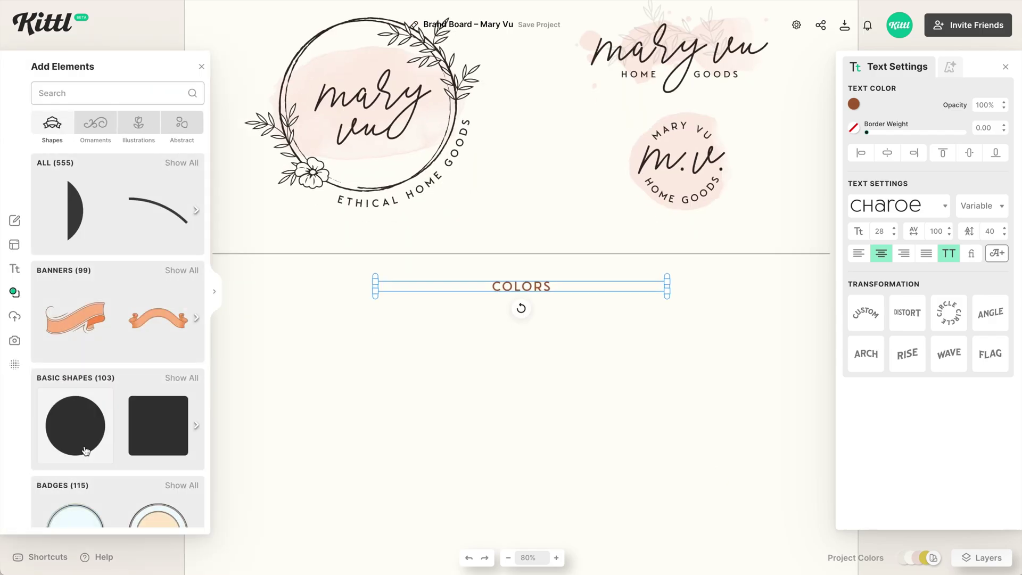
pyautogui.moveTo(75, 422); pyautogui.dragTo(317, 397)
pyautogui.click(322, 255)
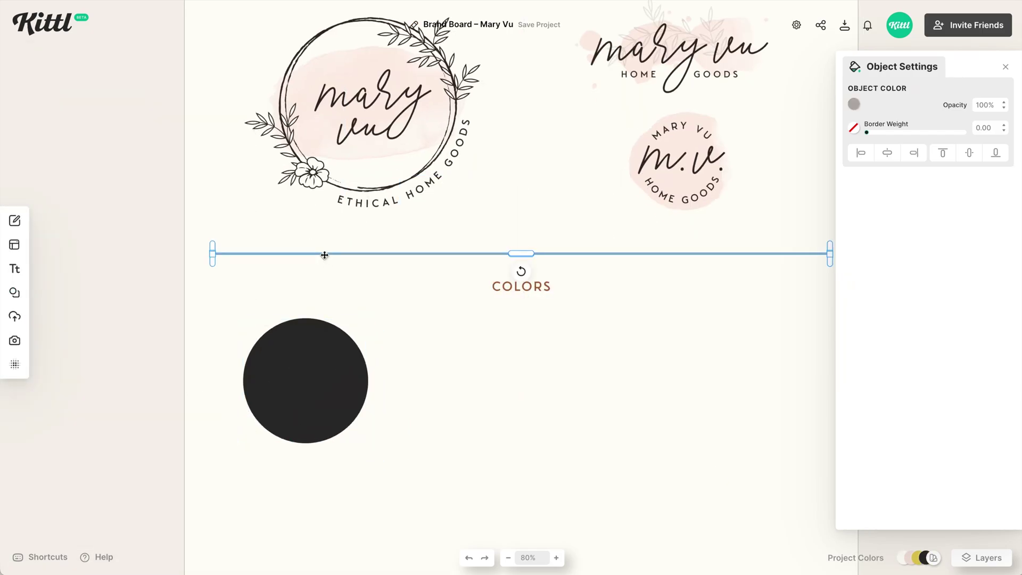
pyautogui.keyDown('shift'); pyautogui.click(306, 380); pyautogui.keyUp('shift')
# Duplicate the circle into a row of five and shrink the row to fit.
pyautogui.click(858, 130)
pyautogui.scroll(-2, 257, 356)
pyautogui.moveTo(258, 356); pyautogui.dragTo(763, 362)
pyautogui.click(782, 445)
pyautogui.hscroll(2, 394, 410)
pyautogui.scroll(1, 395, 410)
pyautogui.hotkey('ctrl', 'a')
pyautogui.moveTo(793, 416); pyautogui.dragTo(734, 410)
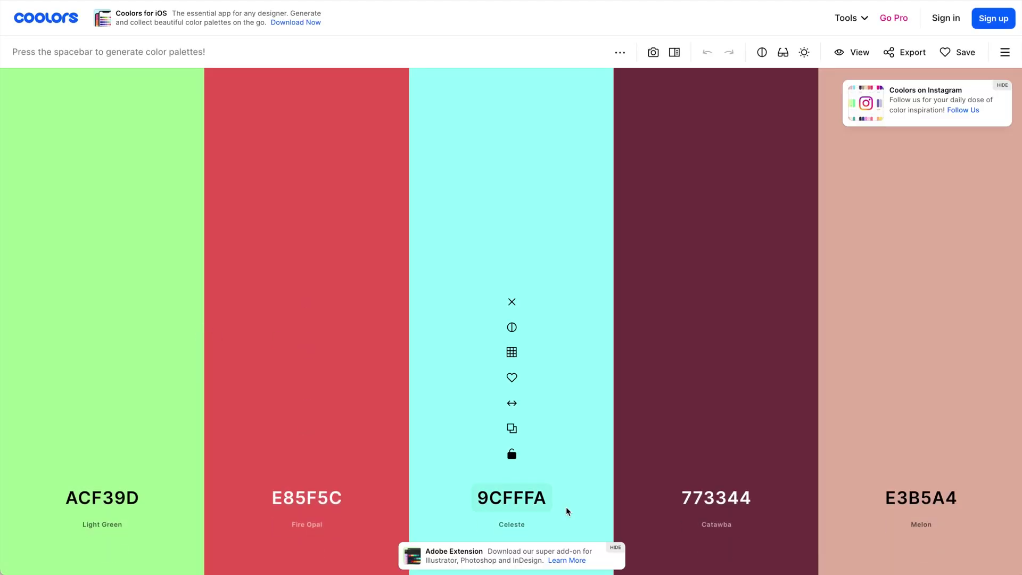
# Generate random palettes, then extract one from the stock mountain-lake-with-flamingos photo.
pyautogui.press('space')
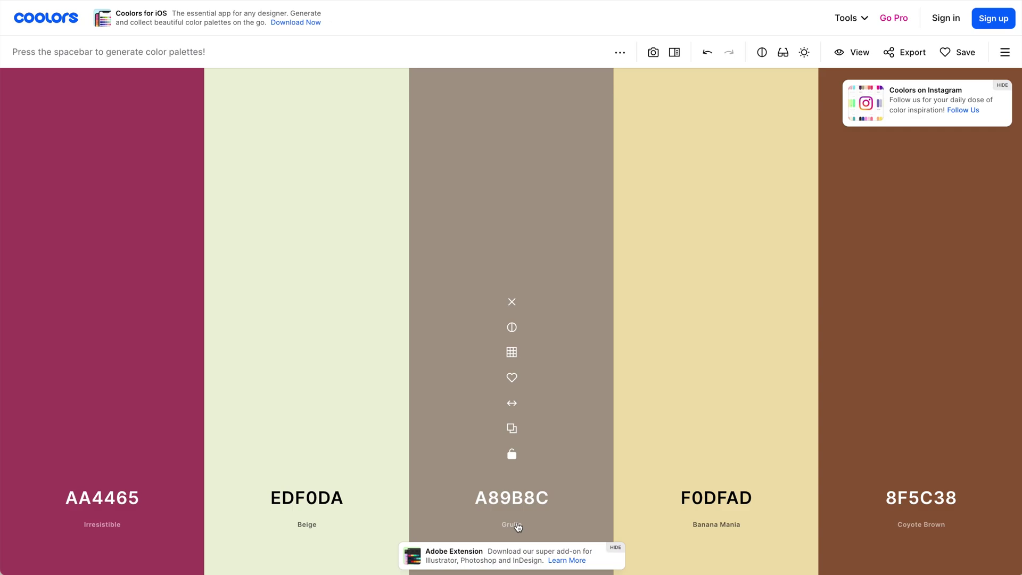
pyautogui.press('space')
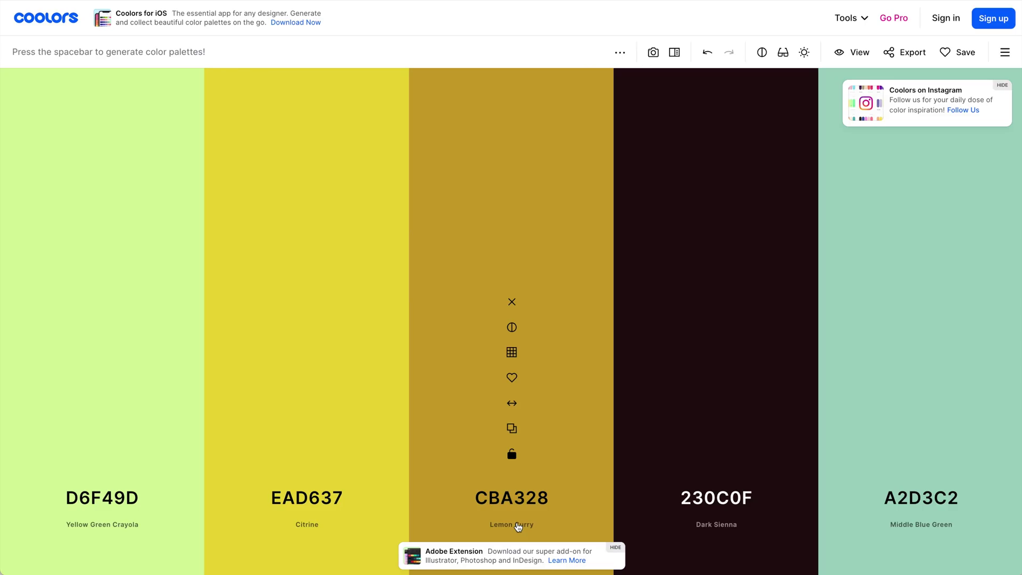
pyautogui.press('space')
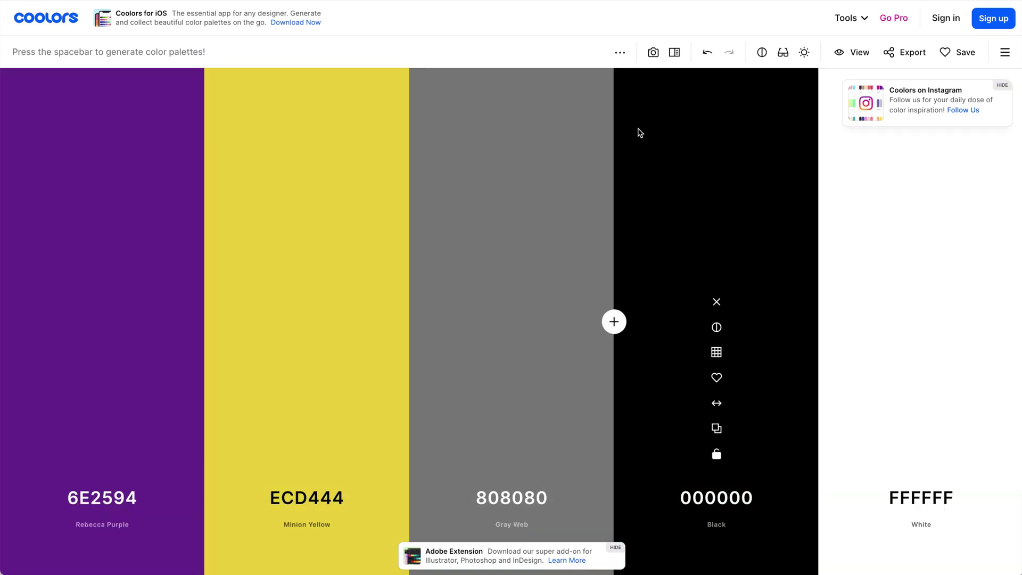
pyautogui.click(653, 52)
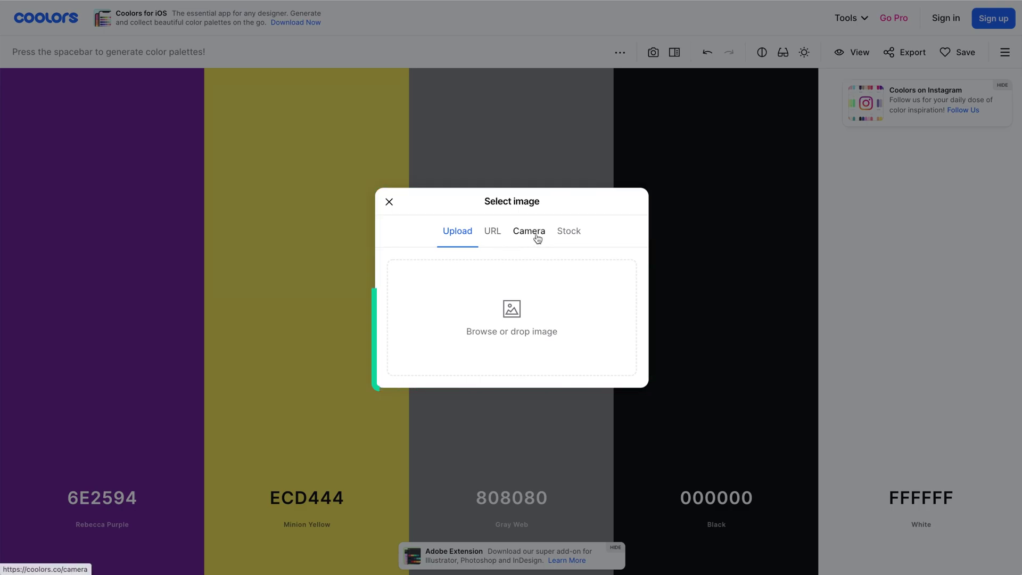
pyautogui.click(567, 240)
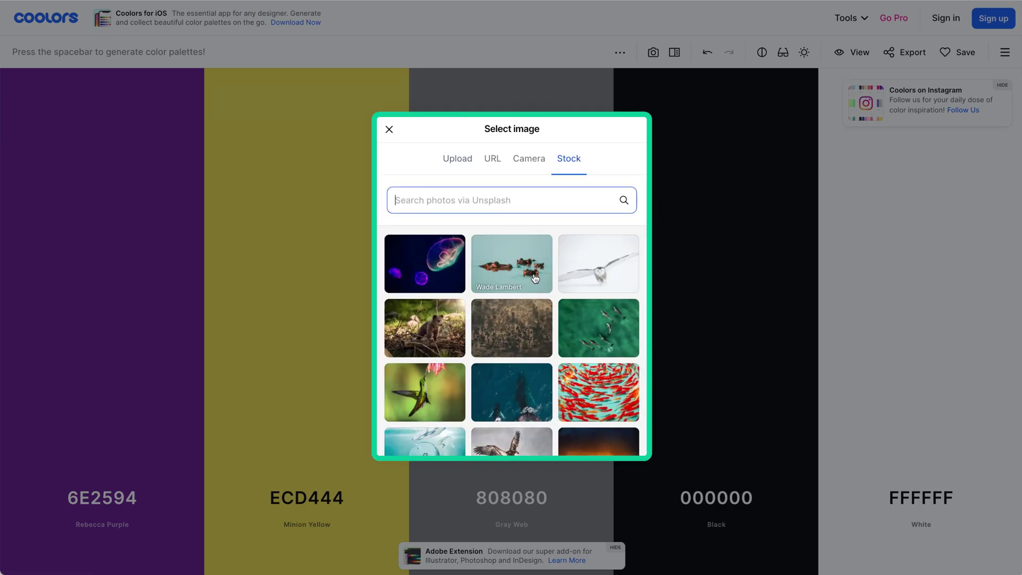
pyautogui.scroll(-4, 535, 277)
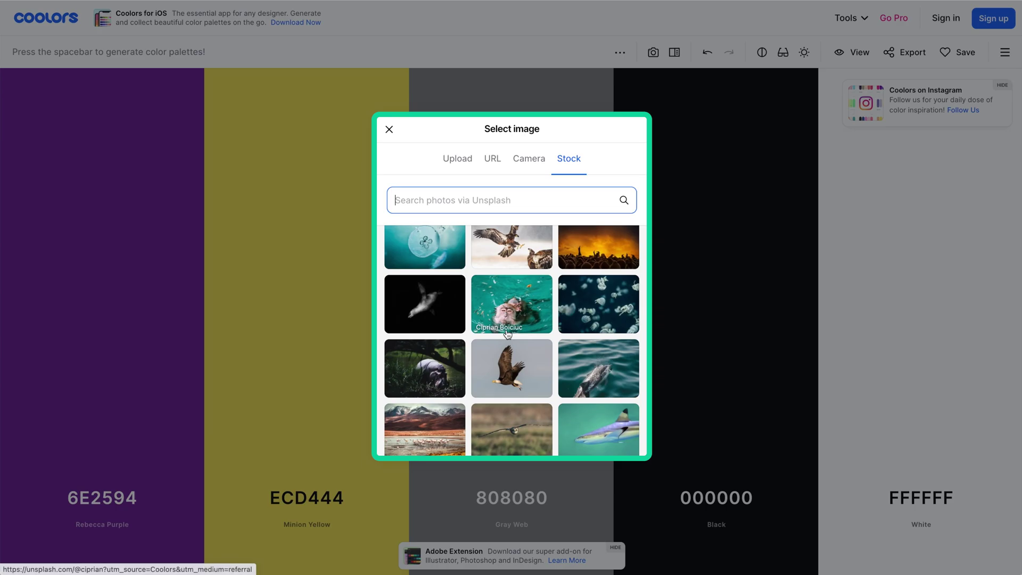
pyautogui.scroll(-4, 507, 334)
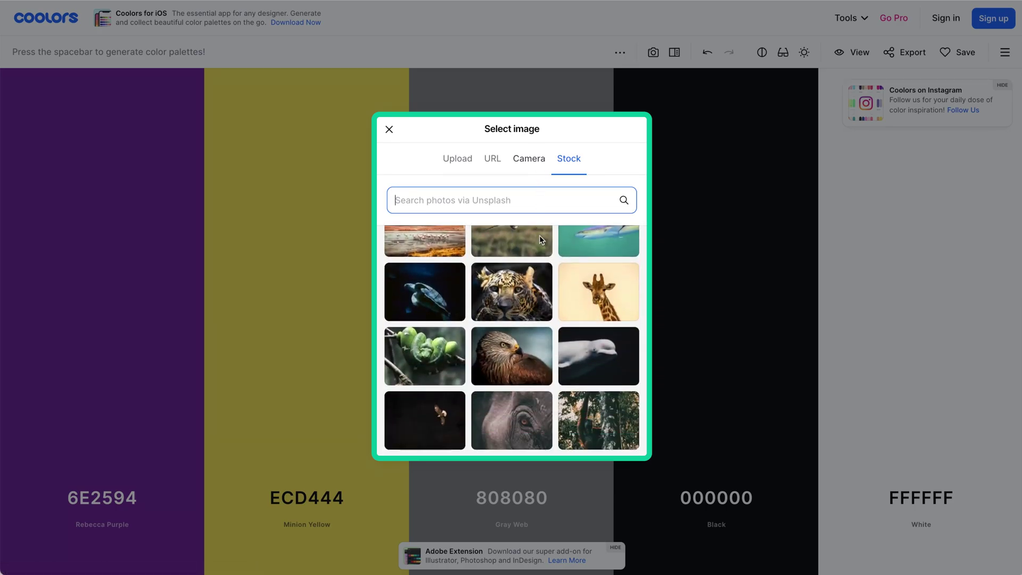
pyautogui.scroll(2, 491, 379)
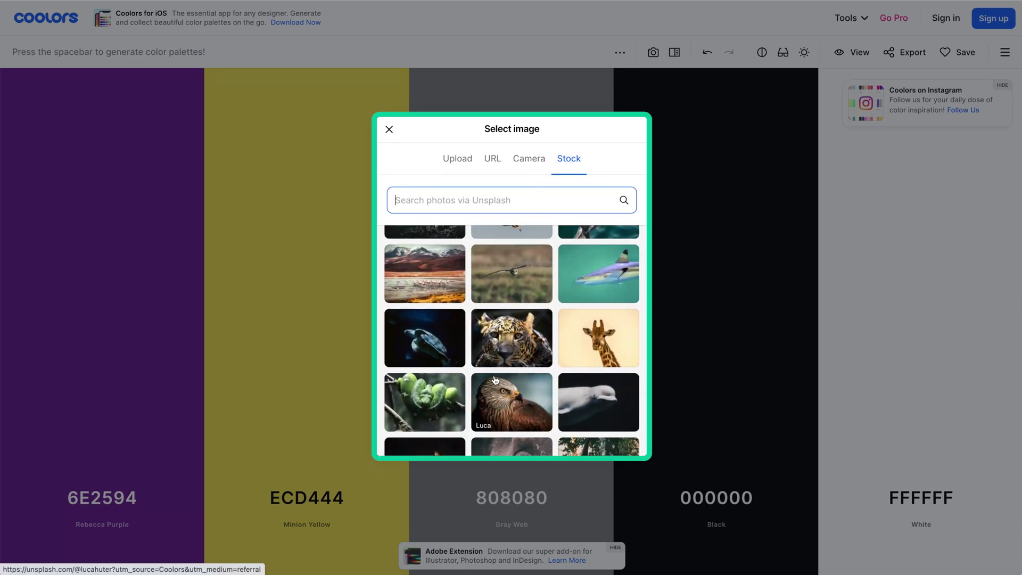
pyautogui.click(424, 328)
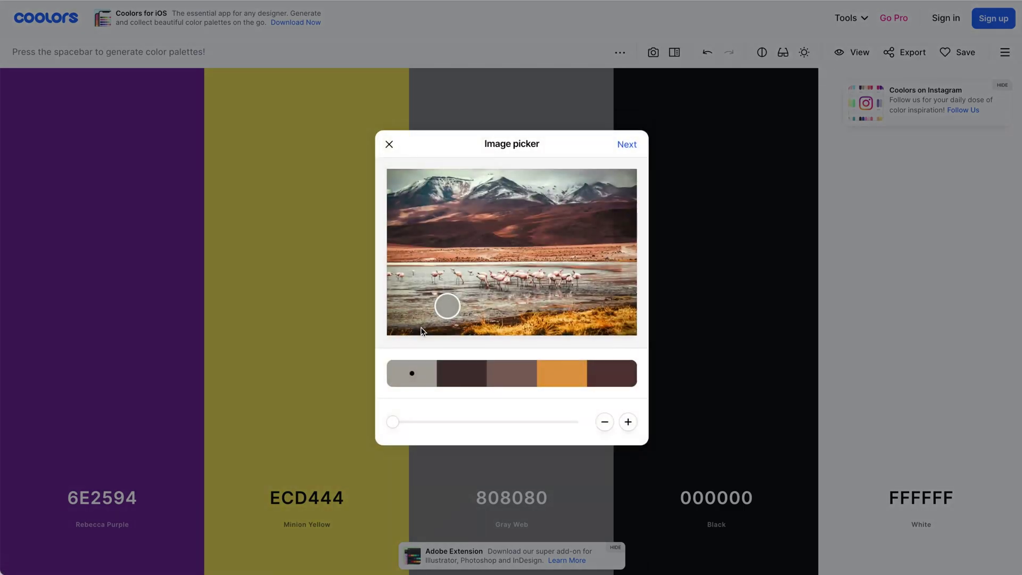
# Resample the second, third and fifth swatches from the photo and load the palette into the generator.
pyautogui.click(480, 371)
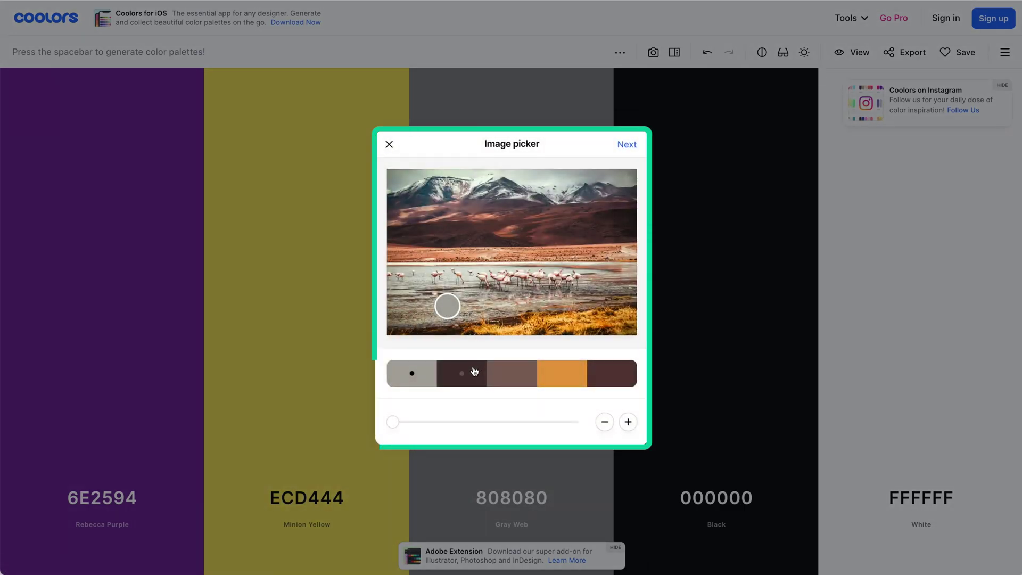
pyautogui.moveTo(506, 251); pyautogui.dragTo(521, 245)
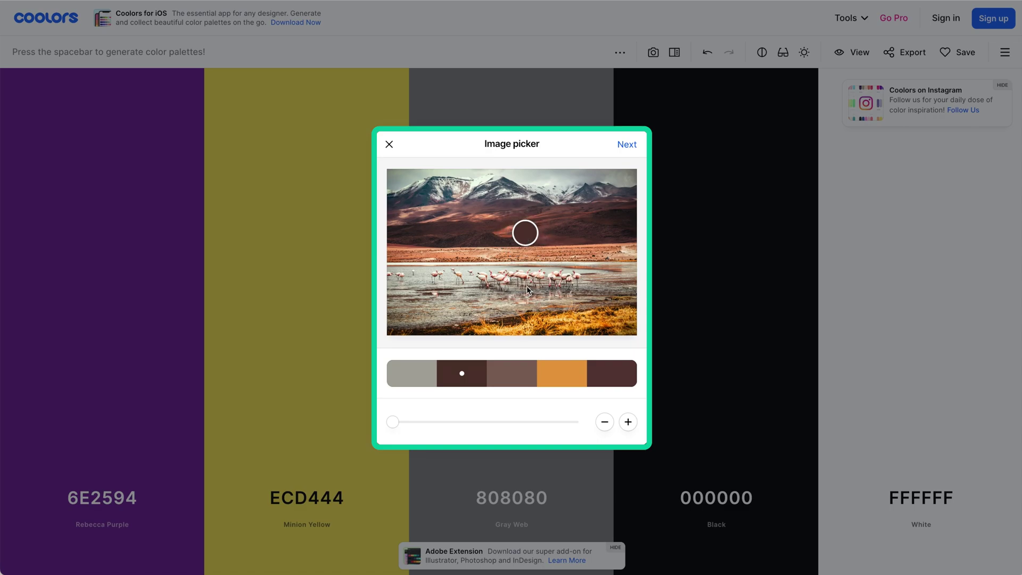
pyautogui.click(520, 383)
pyautogui.moveTo(590, 310); pyautogui.dragTo(501, 276)
pyautogui.click(609, 367)
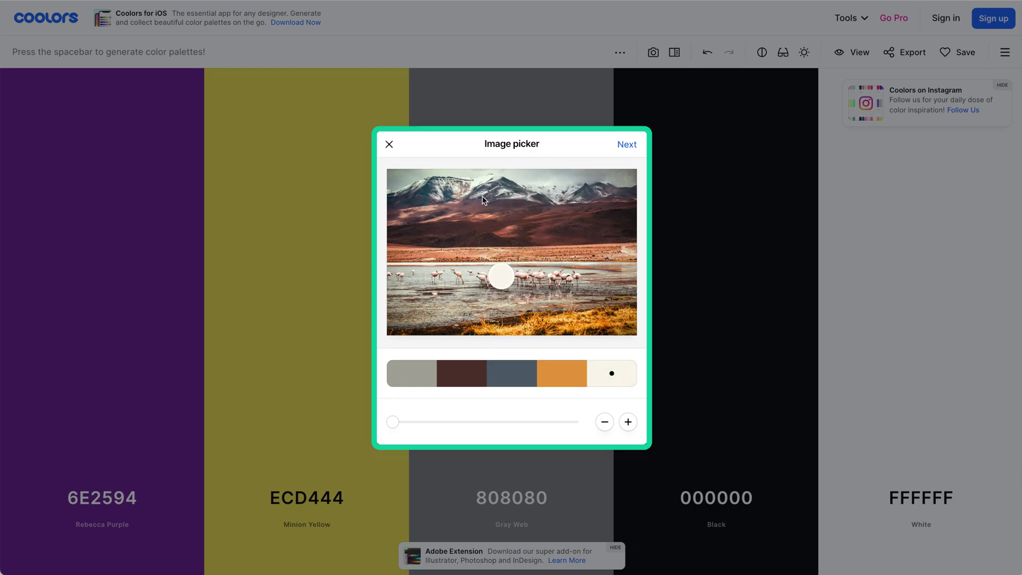
pyautogui.click(623, 143)
pyautogui.click(612, 174)
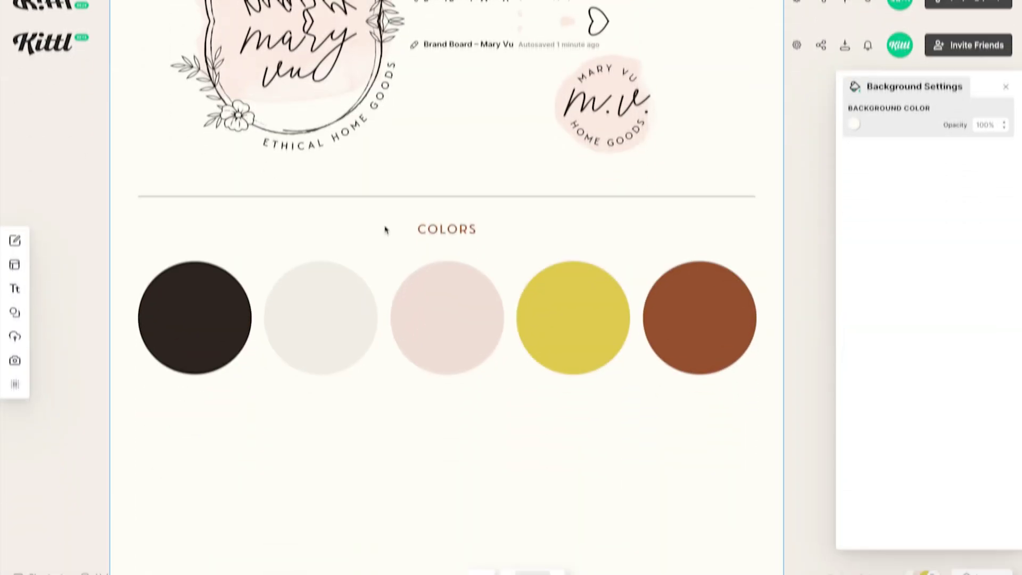
# Put a narrowed copy of COLORS under the black circle and copy the circle's hex code.
pyautogui.click(439, 208)
pyautogui.moveTo(450, 208); pyautogui.dragTo(194, 382)
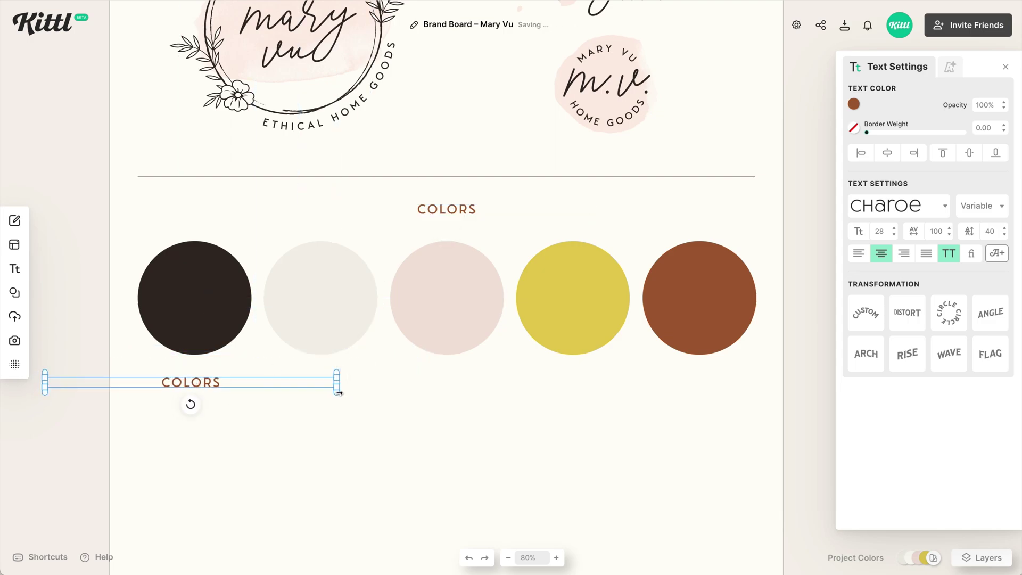
pyautogui.moveTo(339, 393); pyautogui.dragTo(251, 393)
pyautogui.click(209, 323)
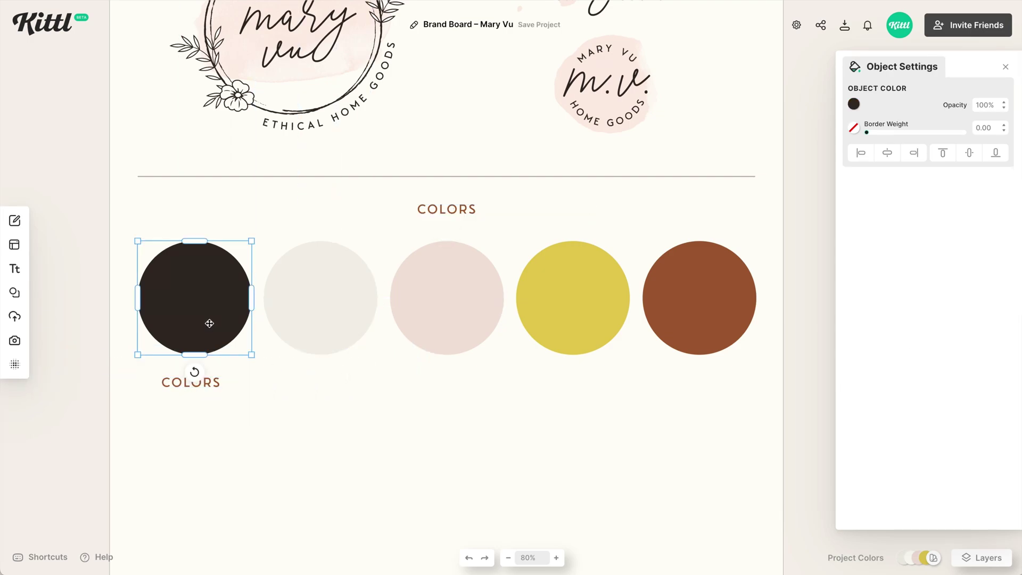
pyautogui.click(853, 105)
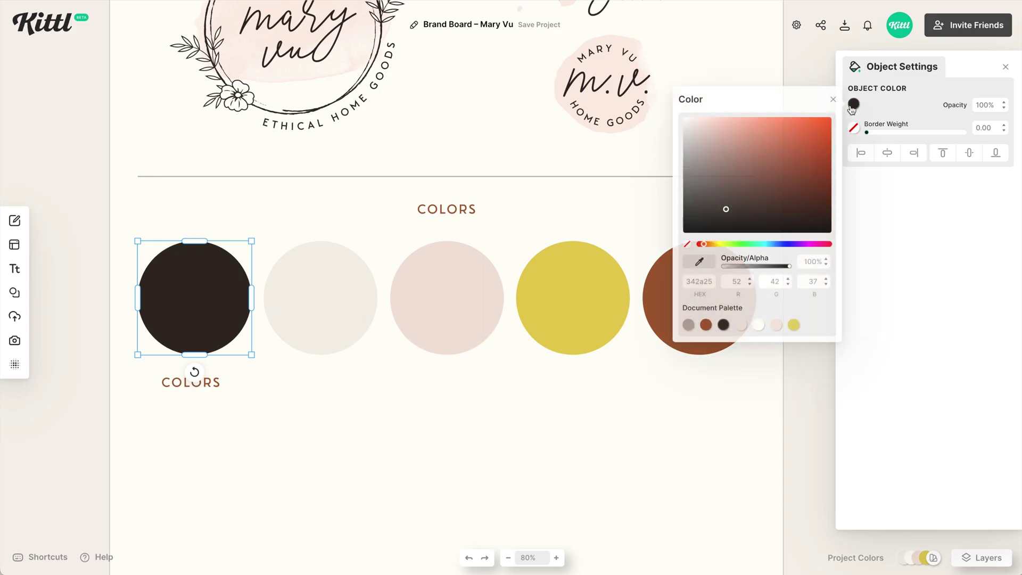
pyautogui.doubleClick(699, 281)
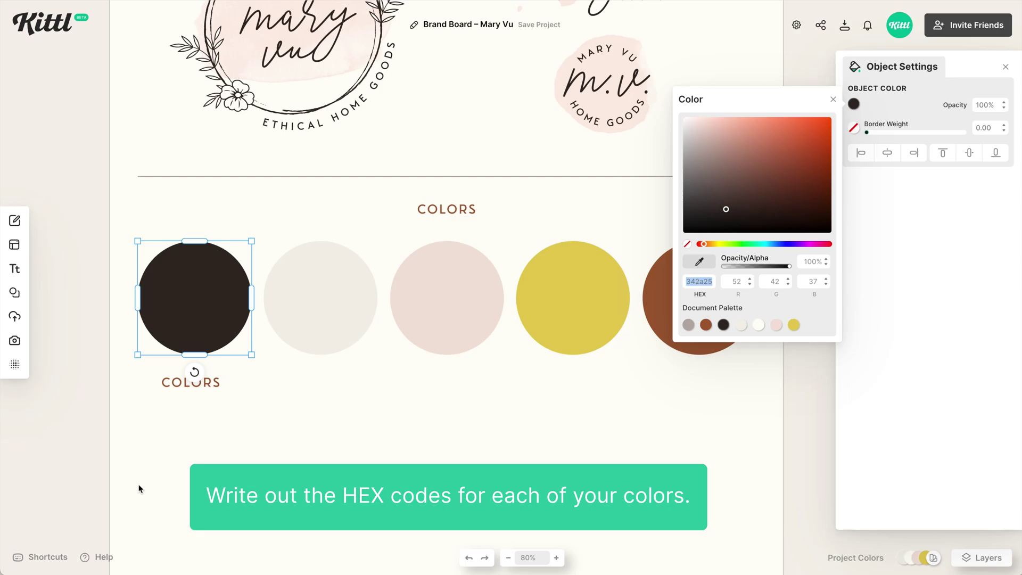
# Replace the copied text with #342A25 and duplicate that label beneath it.
pyautogui.click(170, 383)
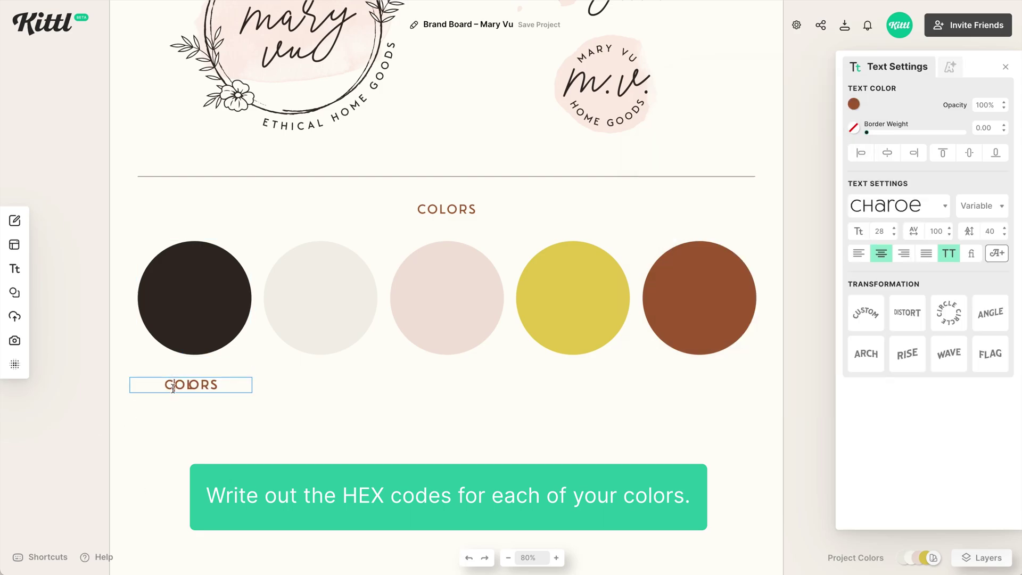
pyautogui.doubleClick(173, 387)
pyautogui.write('#')
pyautogui.hotkey('ctrl', 'v')
pyautogui.press('Escape')
pyautogui.moveTo(219, 381)
pyautogui.mouseDown()
pyautogui.moveTo(217, 410)
pyautogui.moveTo(219, 400)
pyautogui.mouseUp()
pyautogui.click(219, 303)
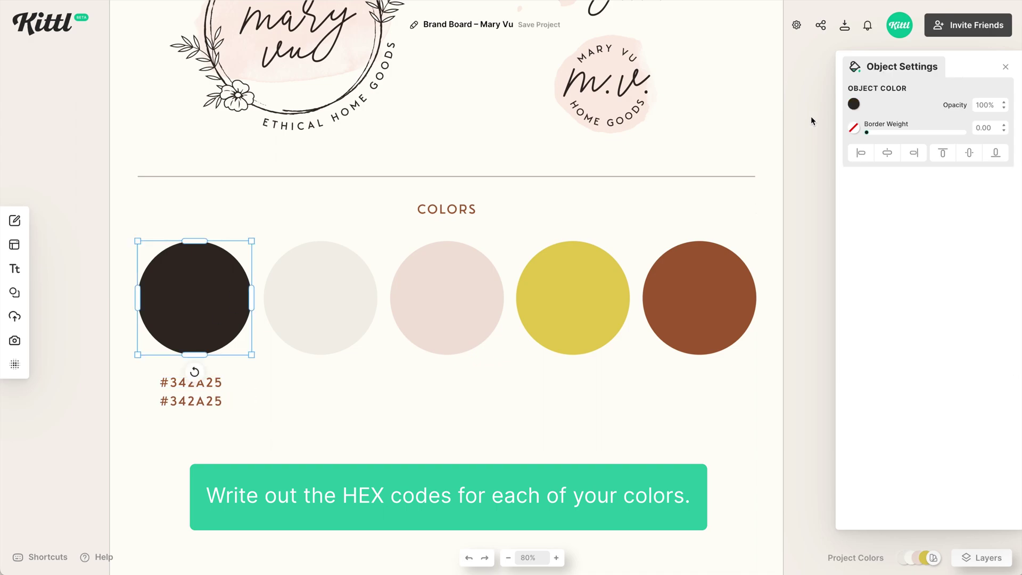
pyautogui.click(853, 104)
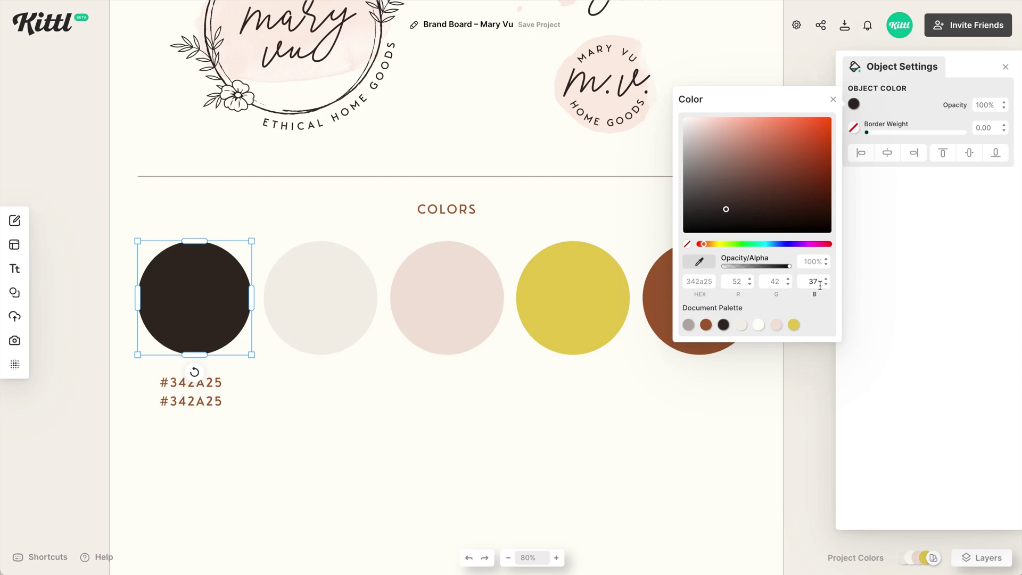
# Make the lower label grey and retype it as TYPOGRAPHY & ILLUSTRATIONS.
pyautogui.click(193, 415)
pyautogui.click(204, 402)
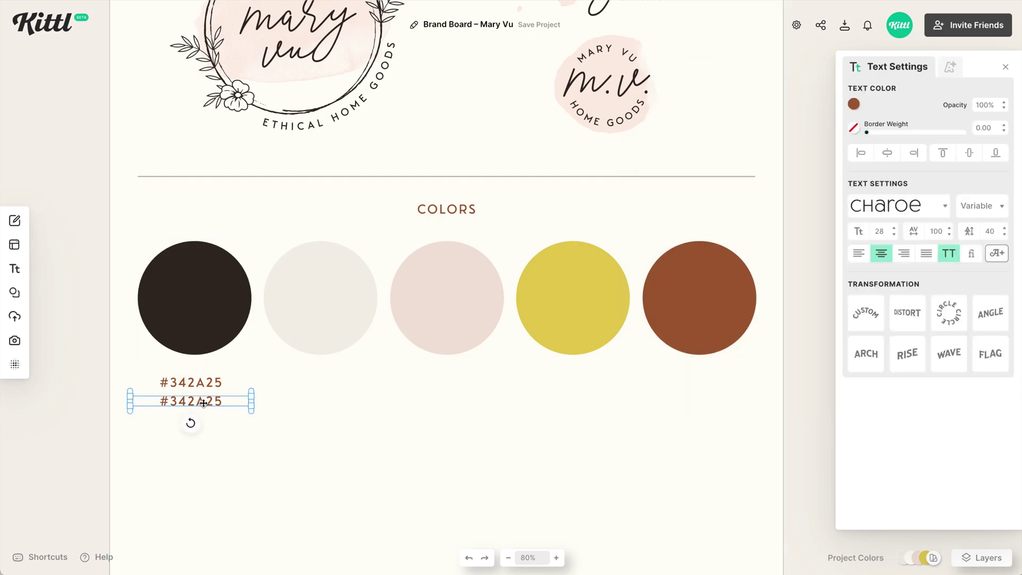
pyautogui.click(853, 104)
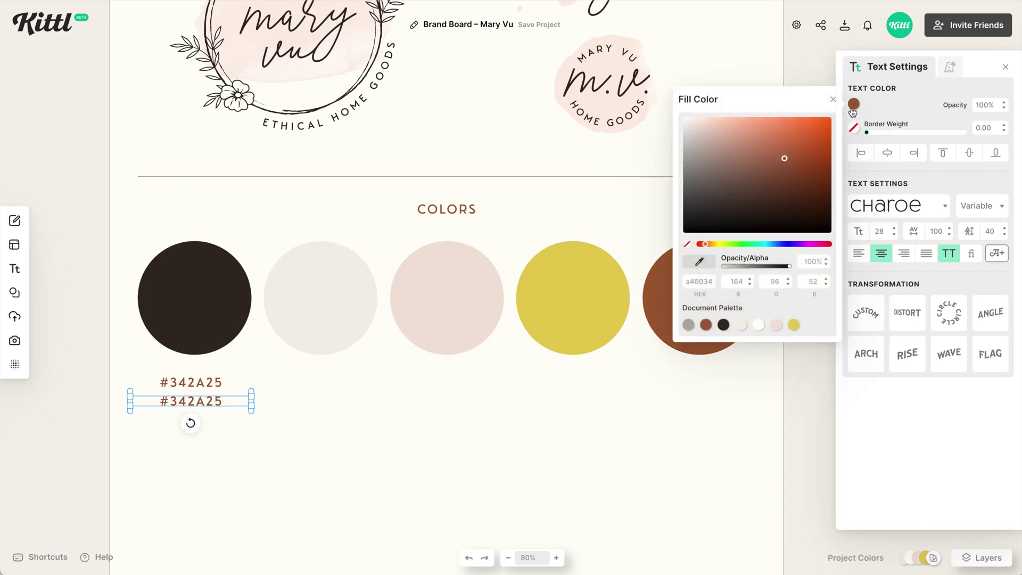
pyautogui.click(688, 325)
pyautogui.click(215, 399)
pyautogui.click(214, 399)
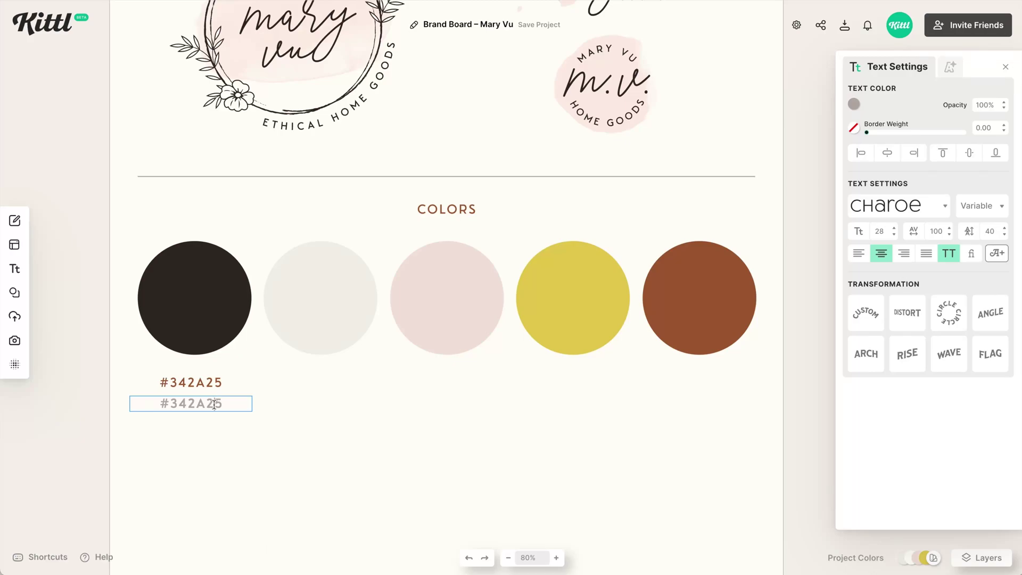
pyautogui.doubleClick(201, 403)
pyautogui.press('BackSpace')
pyautogui.write('TYPOGRAPHY & ILLUSTRATIONS')
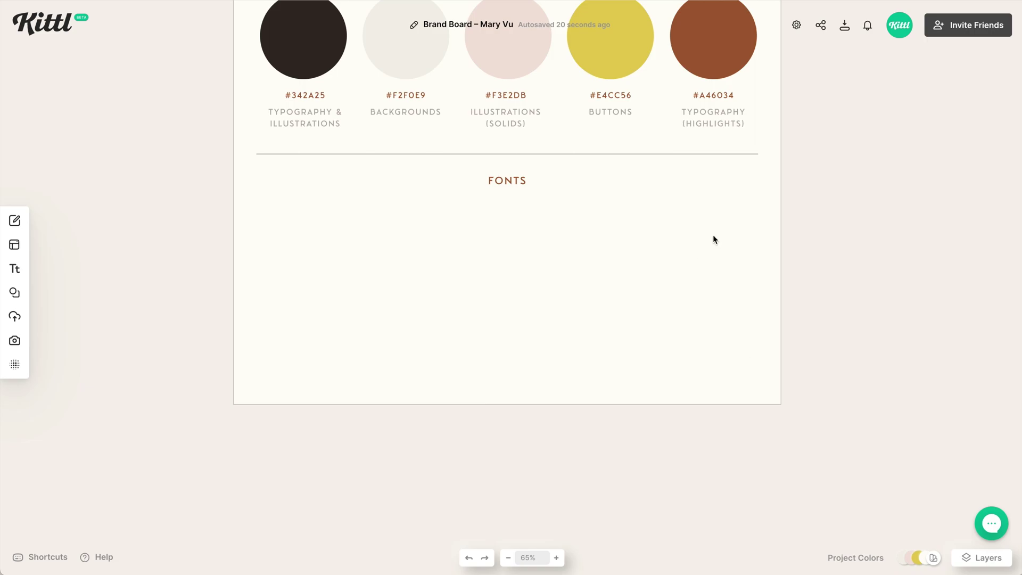
# Place a copy of the #342A25 label below the FONTS heading.
pyautogui.click(540, 192)
pyautogui.click(511, 182)
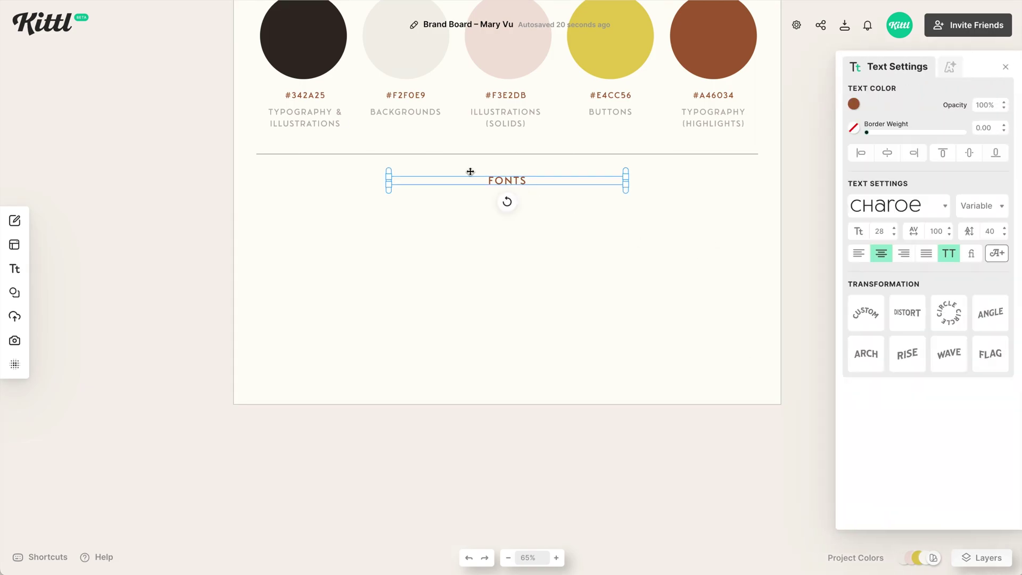
pyautogui.click(301, 96)
pyautogui.moveTo(301, 96); pyautogui.dragTo(312, 215)
# Browse the typeface list through Serif, Sans Serif and then Script fonts.
pyautogui.click(894, 213)
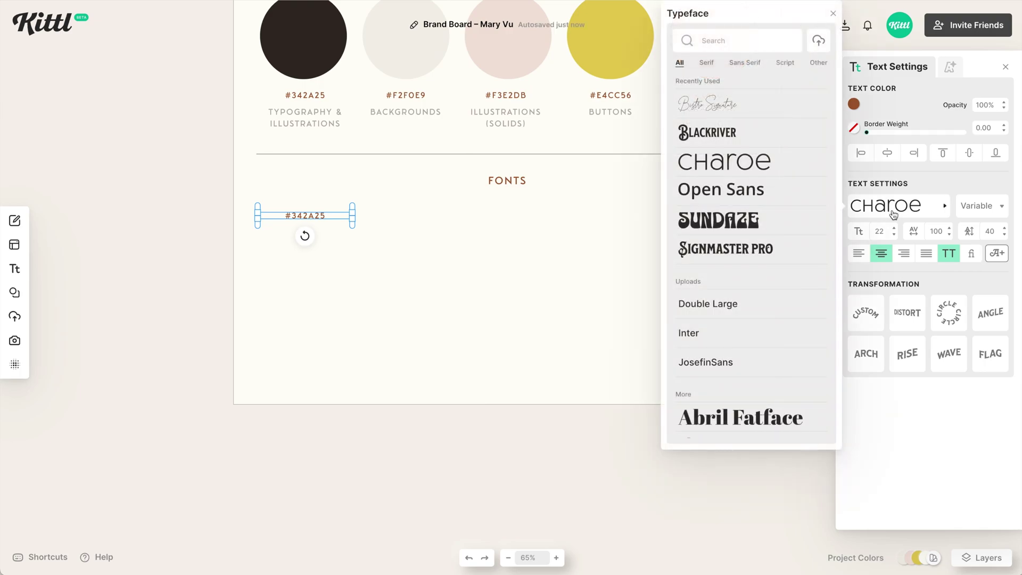
pyautogui.scroll(-2, 758, 303)
pyautogui.scroll(-10, 759, 304)
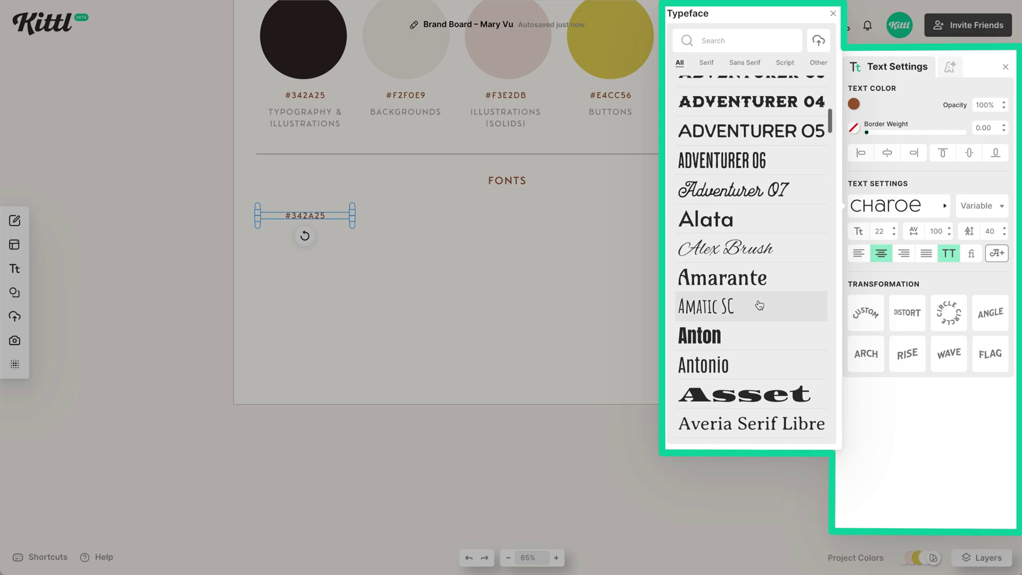
pyautogui.scroll(-12, 758, 303)
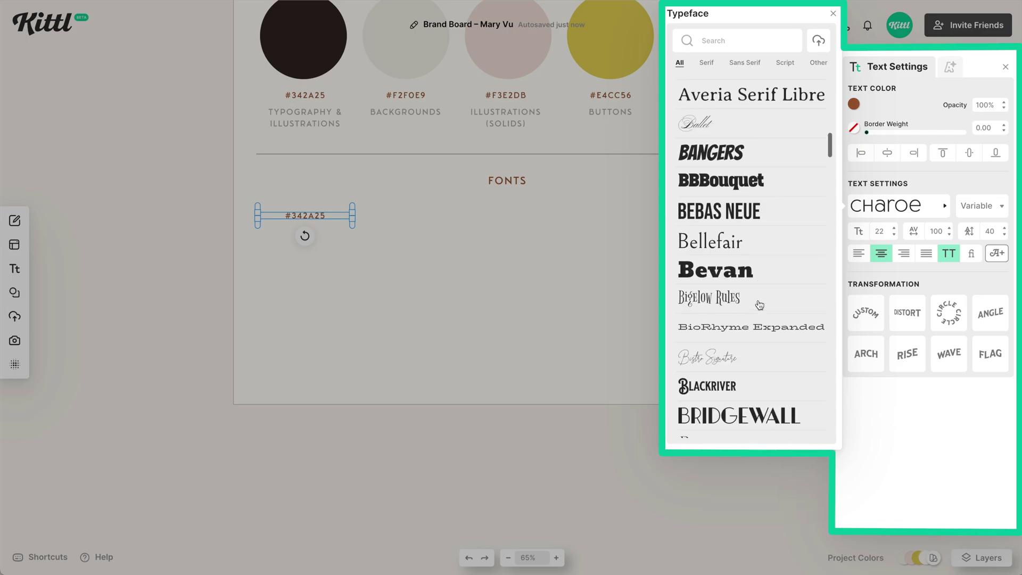
pyautogui.click(708, 63)
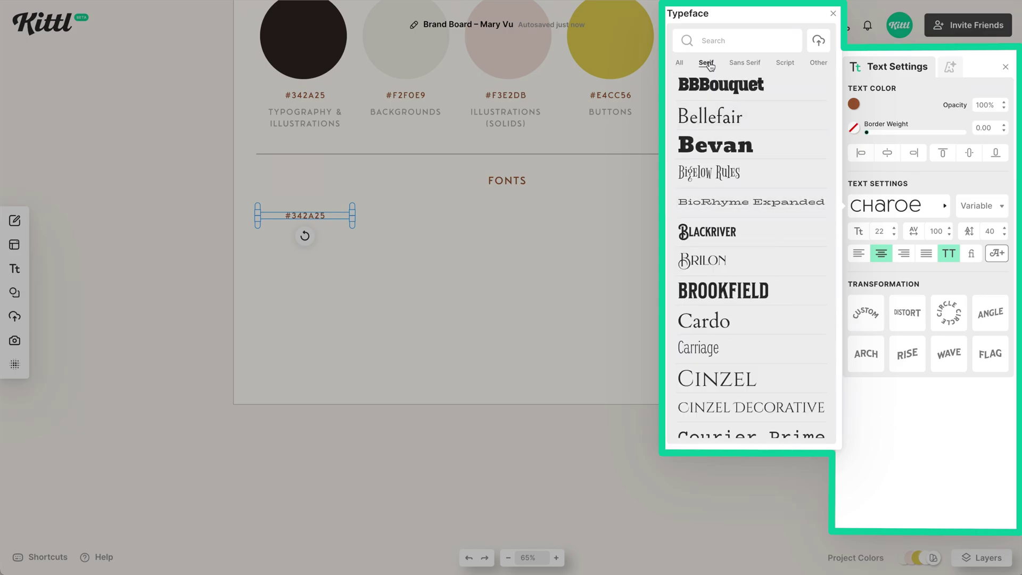
pyautogui.click(744, 64)
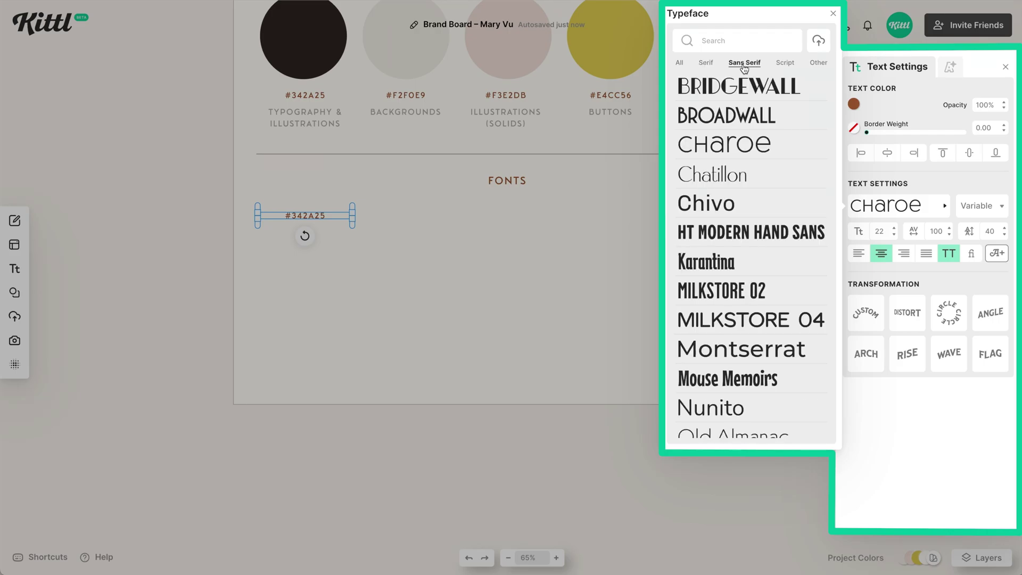
pyautogui.click(783, 70)
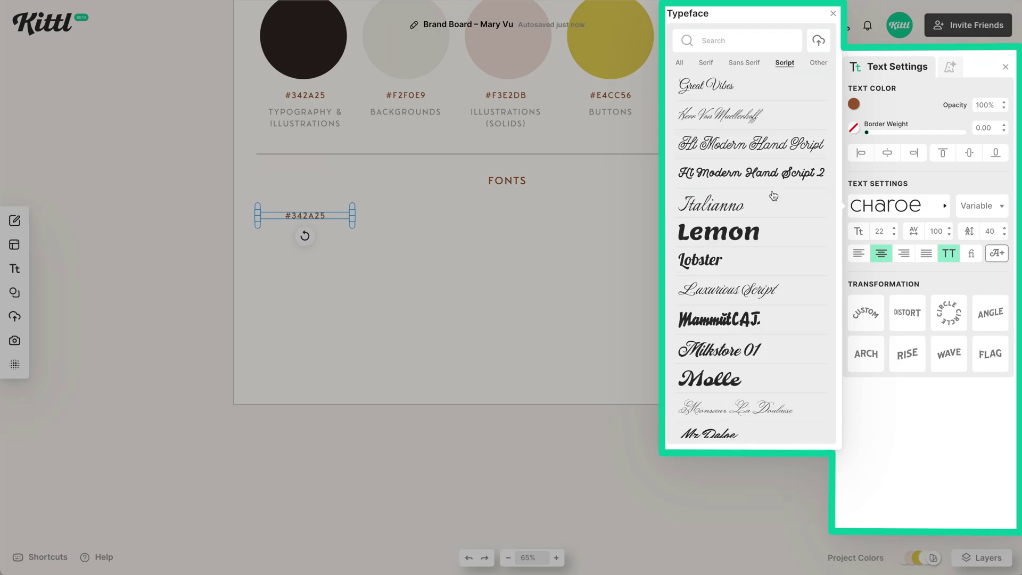
pyautogui.scroll(-2, 775, 197)
pyautogui.scroll(-4, 773, 196)
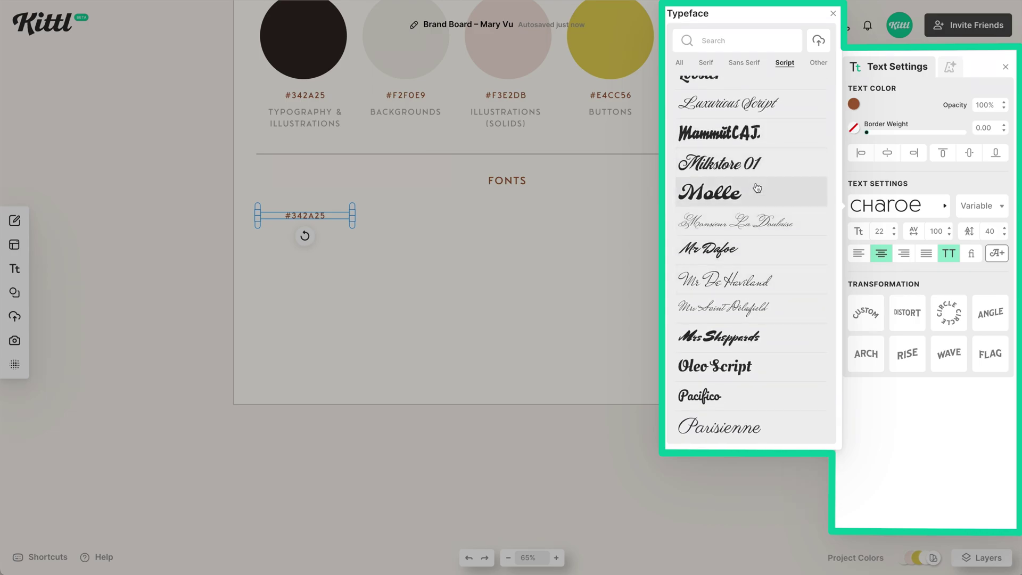
pyautogui.scroll(-2, 744, 293)
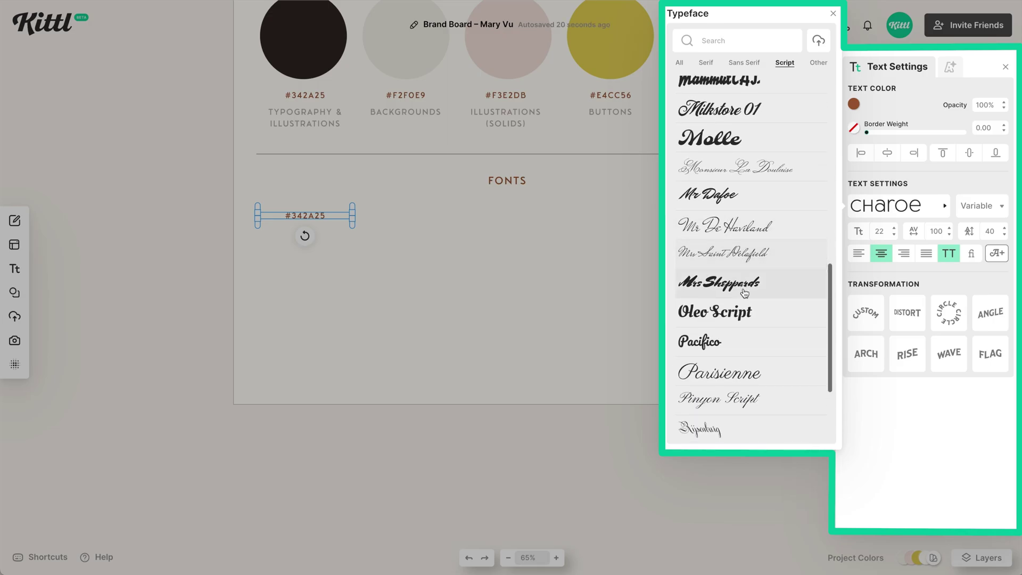
pyautogui.scroll(-5, 761, 212)
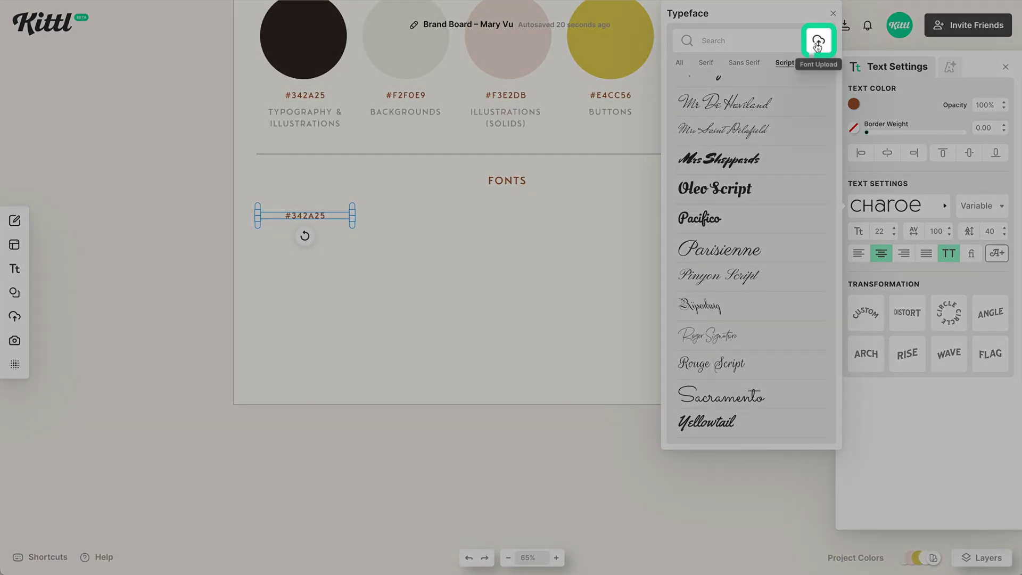
# Upload four custom font files from the computer.
pyautogui.click(817, 46)
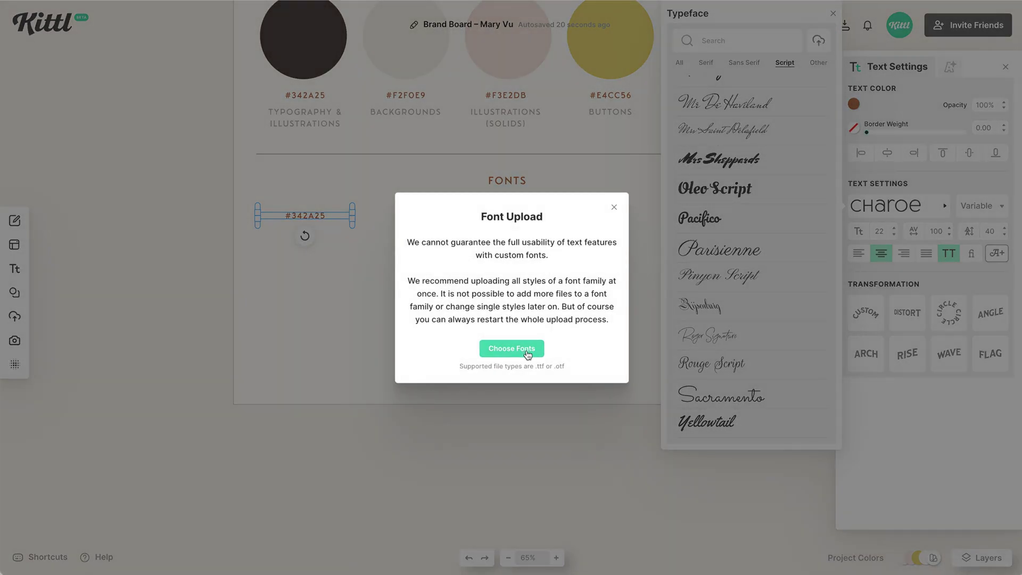
pyautogui.click(527, 351)
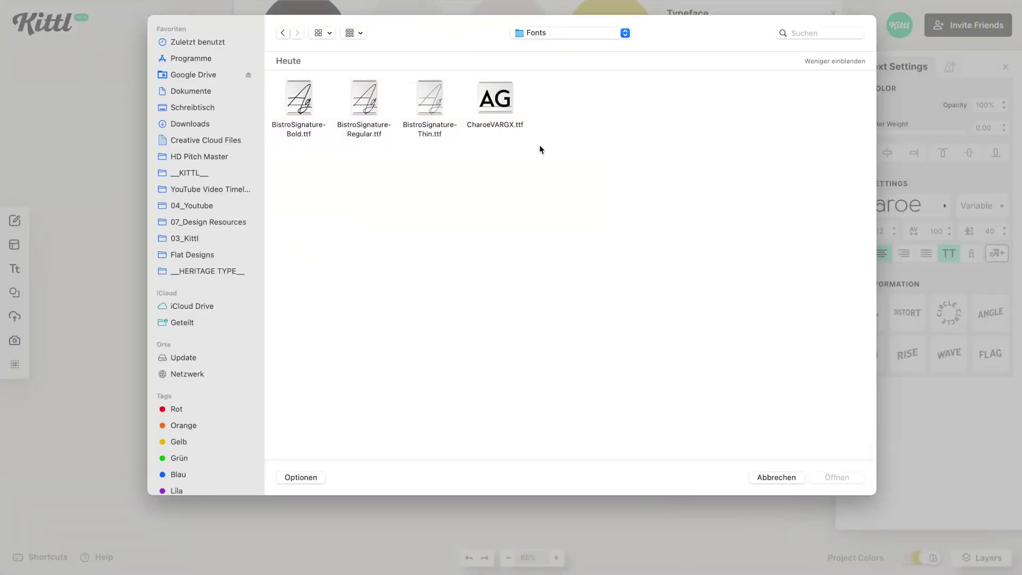
pyautogui.moveTo(540, 149); pyautogui.dragTo(275, 104)
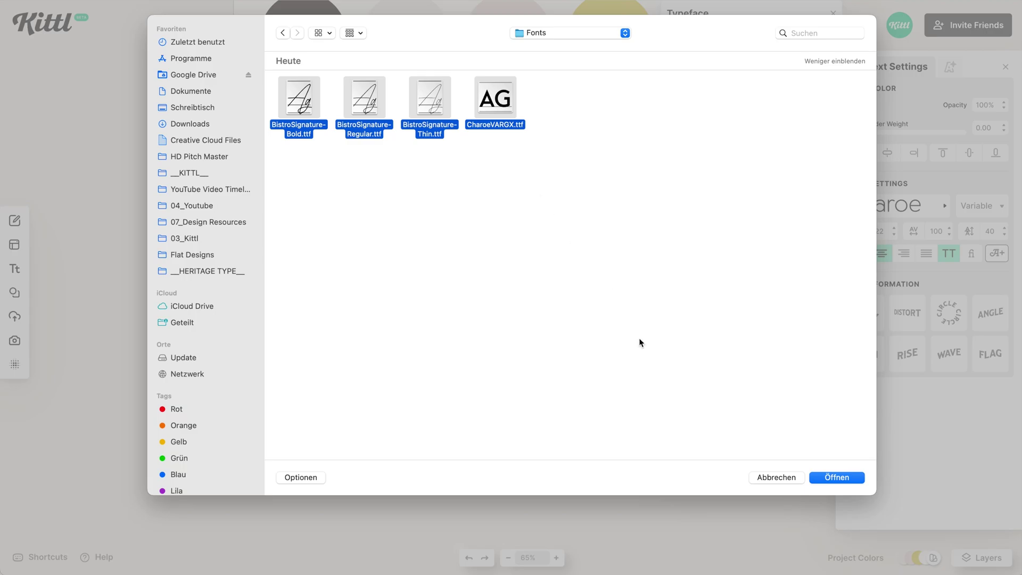
pyautogui.click(785, 479)
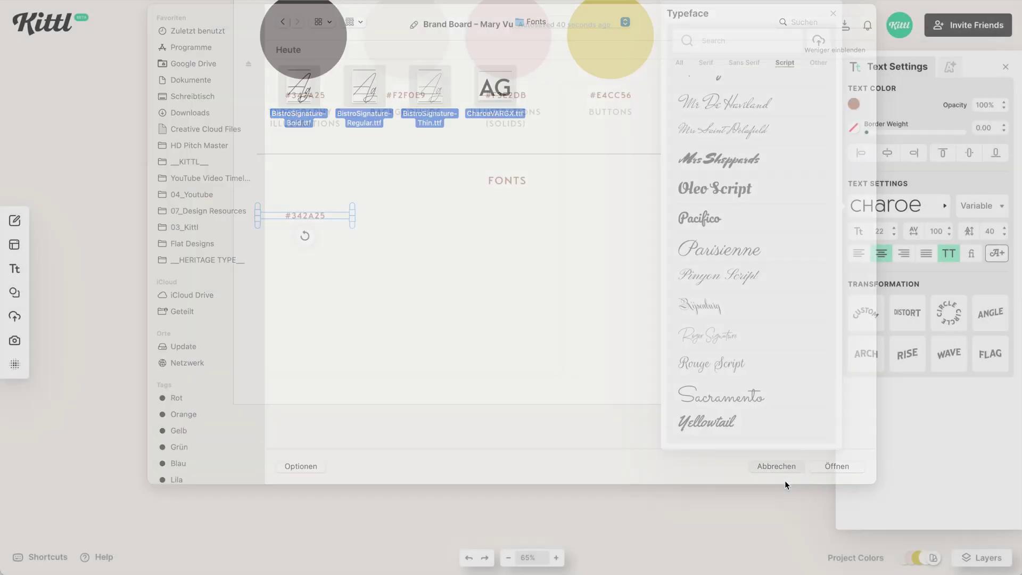
pyautogui.click(595, 330)
# Rename the copied #342A25 label to 'Bistro Signature' and move it into position.
pyautogui.click(315, 217)
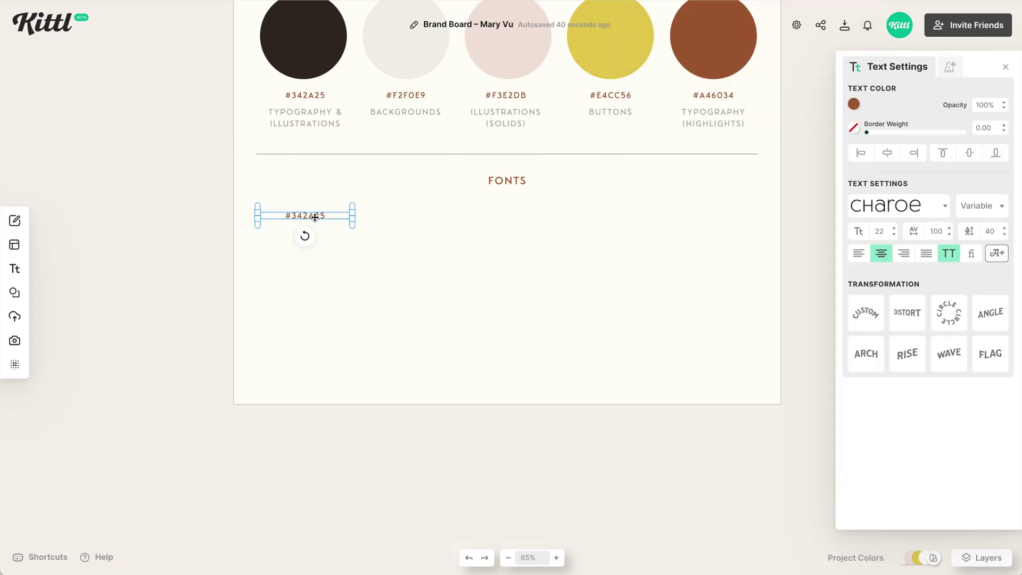
pyautogui.doubleClick(315, 217)
pyautogui.write('Bistro Signature')
pyautogui.moveTo(328, 215); pyautogui.dragTo(406, 207)
# Duplicate the label, set it to the Bistro Signature typeface and paste in the alphabet.
pyautogui.hotkey('ctrl', 'd')
pyautogui.click(899, 205)
pyautogui.click(708, 103)
pyautogui.click(424, 274)
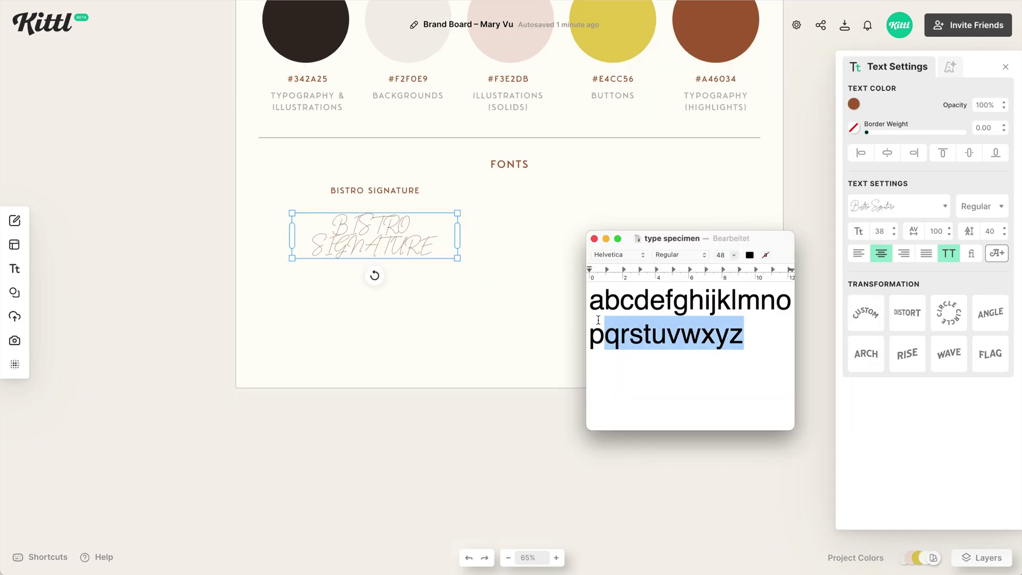
pyautogui.moveTo(759, 350); pyautogui.dragTo(577, 259)
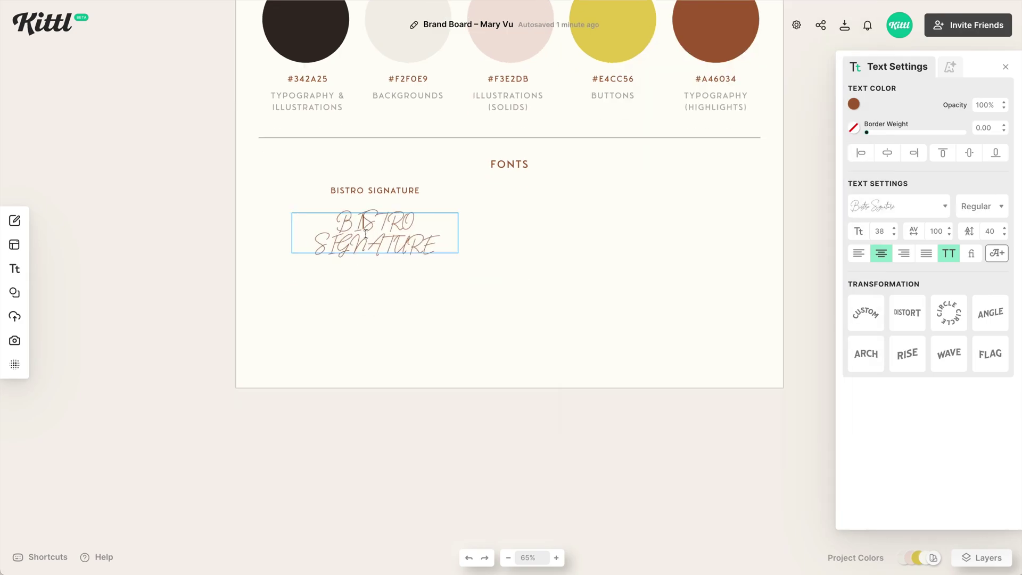
pyautogui.write('abcdefghijklmnopqrstuvwxyz')
pyautogui.press('Escape')
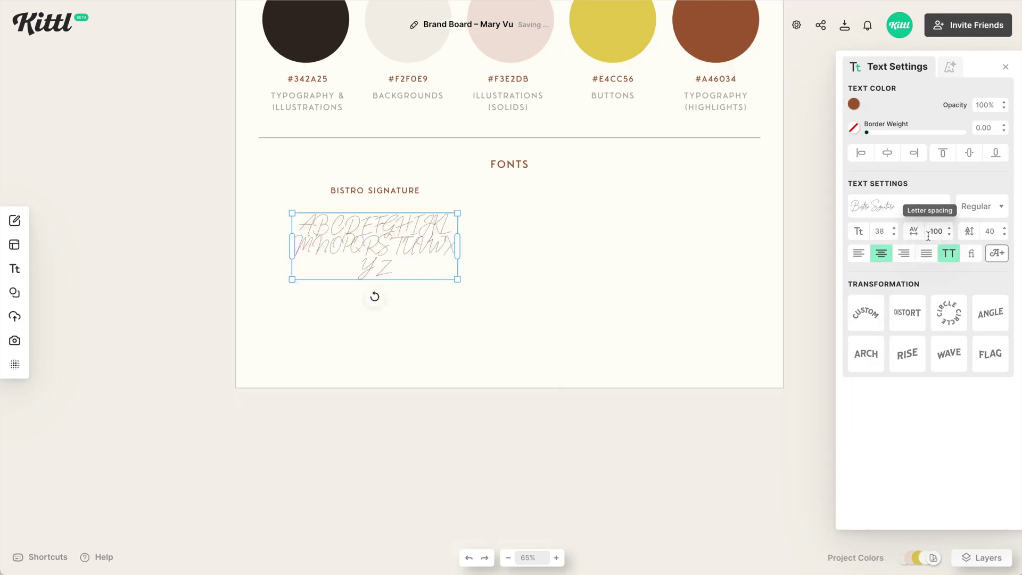
# Colour the script alphabet dark #342A25 and enlarge it to two lines.
pyautogui.click(854, 104)
pyautogui.click(723, 325)
pyautogui.moveTo(456, 249); pyautogui.dragTo(472, 248)
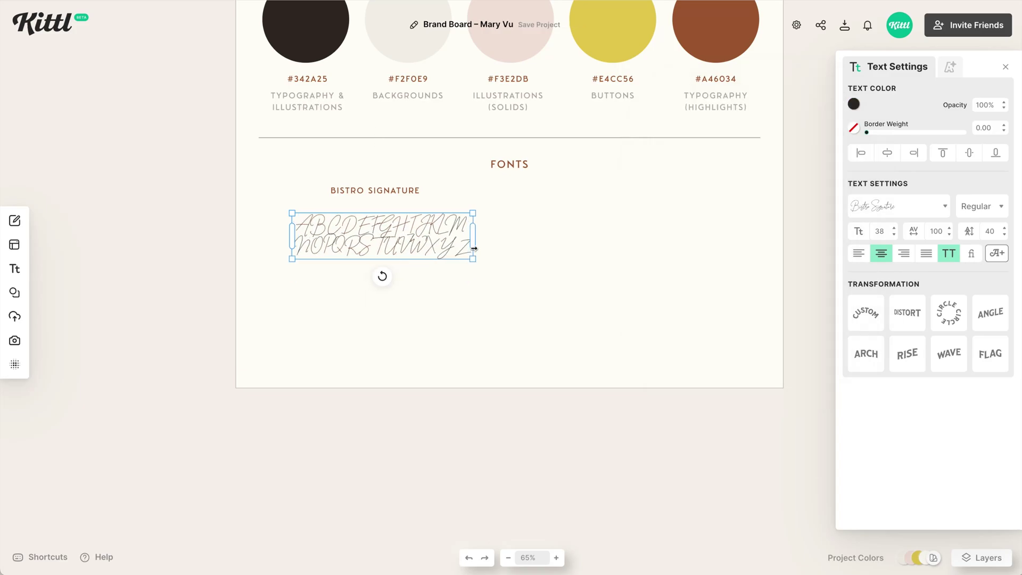
pyautogui.moveTo(290, 279); pyautogui.dragTo(261, 270)
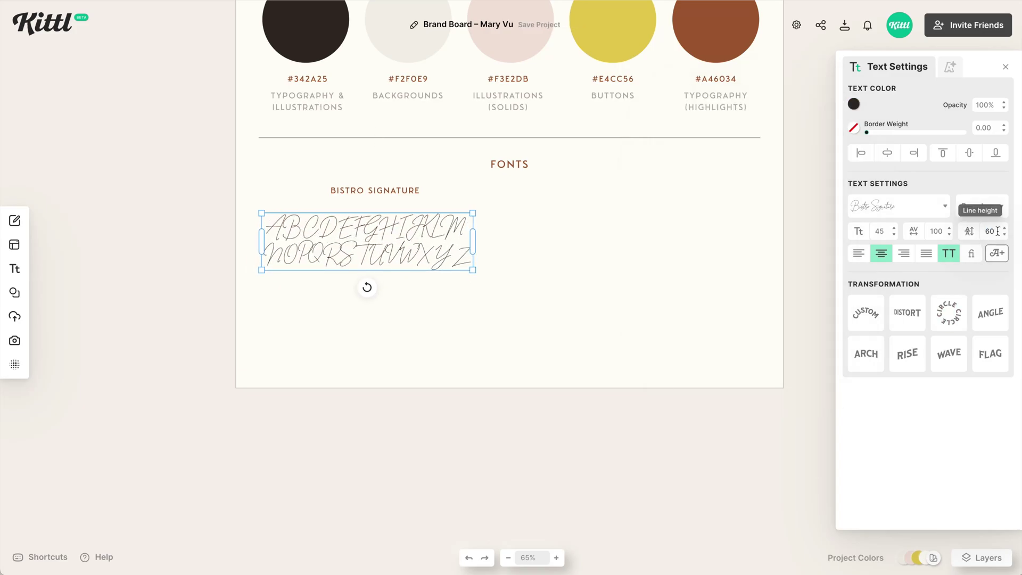
# Place a lowercase copy of the script alphabet below it.
pyautogui.hotkey('ctrl', 'd')
pyautogui.moveTo(434, 224); pyautogui.dragTo(493, 303)
pyautogui.click(949, 254)
# Add a 'Main Heading' label copy to the right of BISTRO SIGNATURE.
pyautogui.click(415, 190)
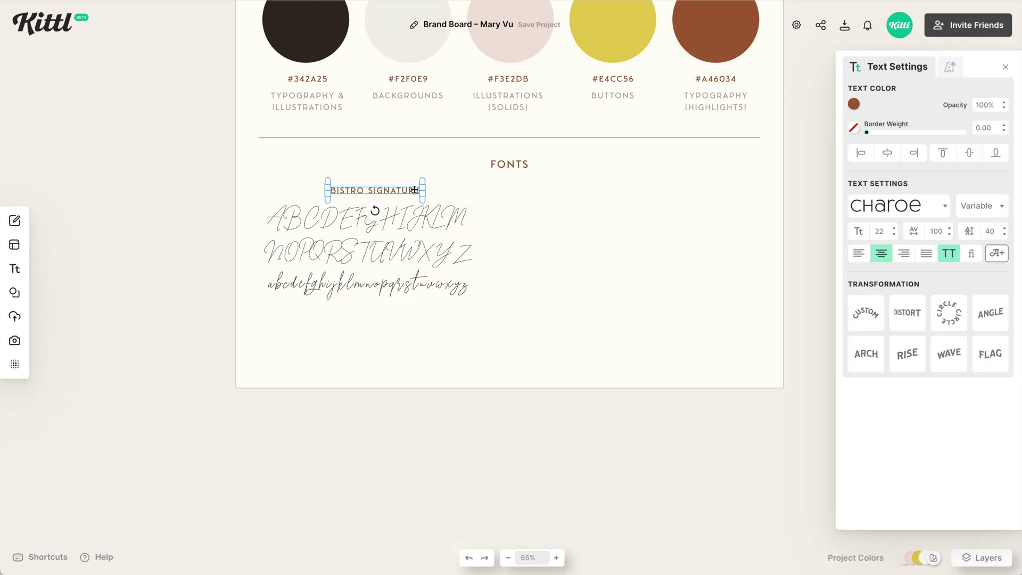
pyautogui.hotkey('ctrl', 'd')
pyautogui.moveTo(392, 190); pyautogui.dragTo(660, 200)
pyautogui.doubleClick(659, 192)
pyautogui.write('Main Heading')
pyautogui.click(372, 221)
# Add an 'On Sale' script sample under MAIN HEADING, all-caps off, letter spacing 0.
pyautogui.hotkey('ctrl', 'd')
pyautogui.moveTo(372, 221); pyautogui.dragTo(662, 229)
pyautogui.doubleClick(661, 228)
pyautogui.write('On Sale')
pyautogui.click(948, 253)
pyautogui.doubleClick(935, 230)
pyautogui.write('0')
# Enlarge the On Sale sample and fit its text box around it.
pyautogui.moveTo(804, 278); pyautogui.dragTo(745, 267)
pyautogui.hscroll(3, 676, 242)
pyautogui.moveTo(798, 229); pyautogui.dragTo(653, 236)
pyautogui.click(698, 320)
pyautogui.hscroll(-3, 698, 320)
pyautogui.scroll(1, 698, 321)
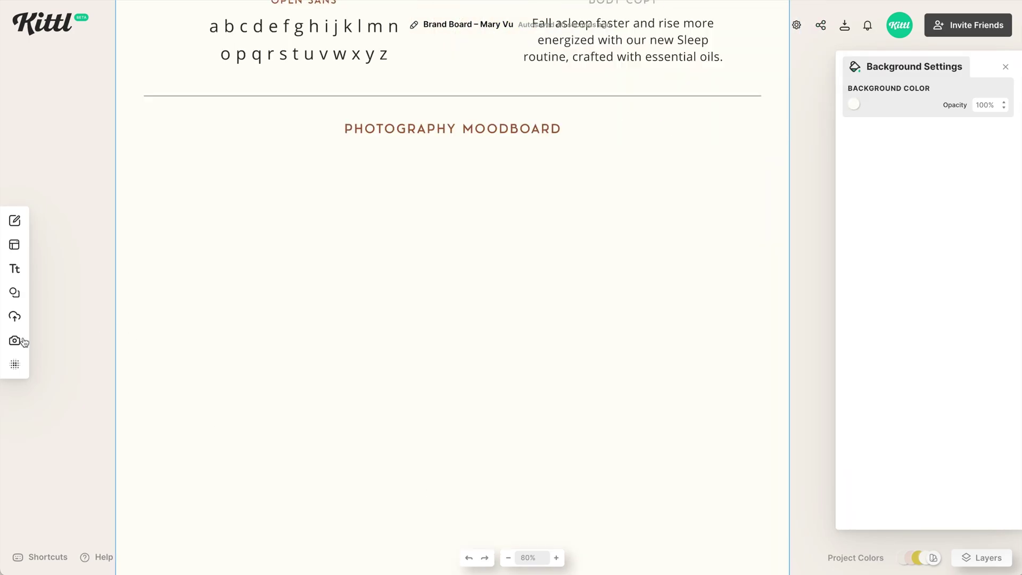
# Add the folded linen and plate-with-dried-flowers stock photos to the moodboard.
pyautogui.click(14, 340)
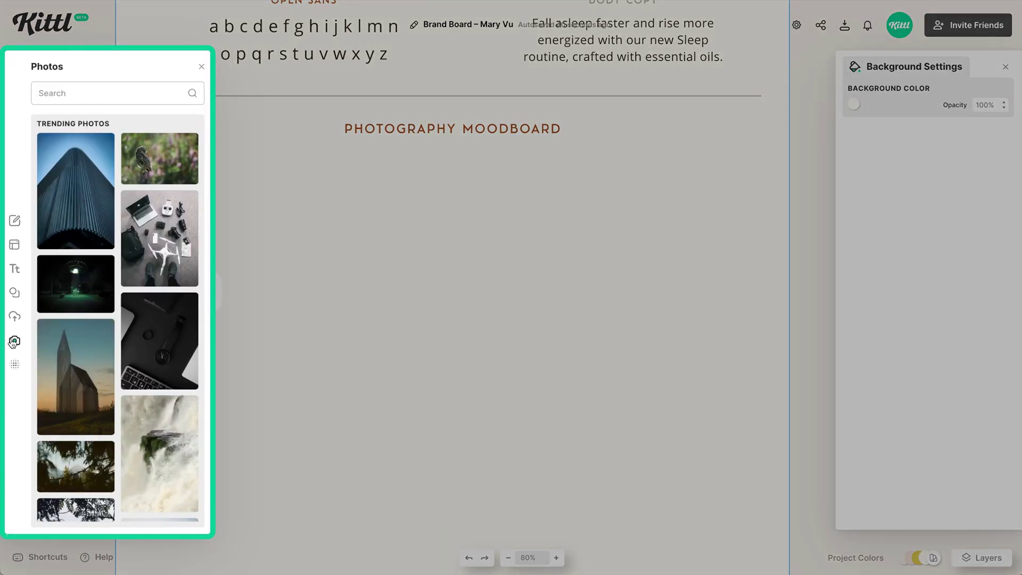
pyautogui.click(94, 101)
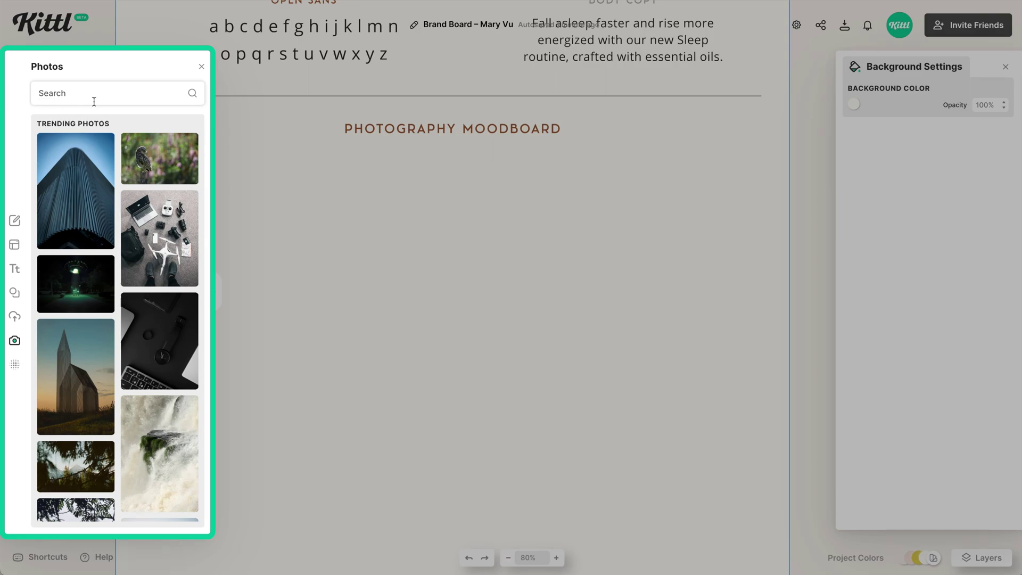
pyautogui.write('linen')
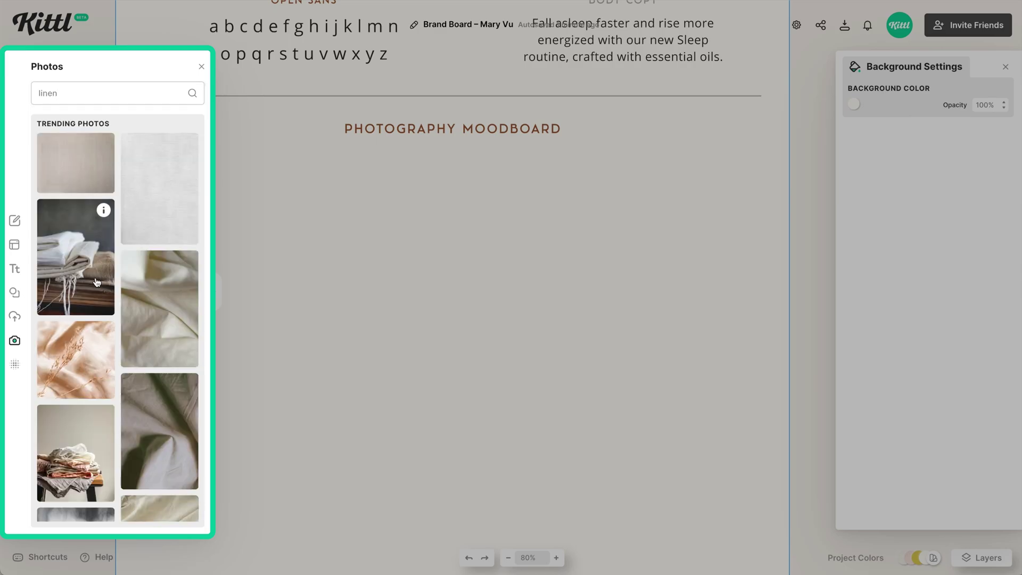
pyautogui.scroll(-3, 97, 282)
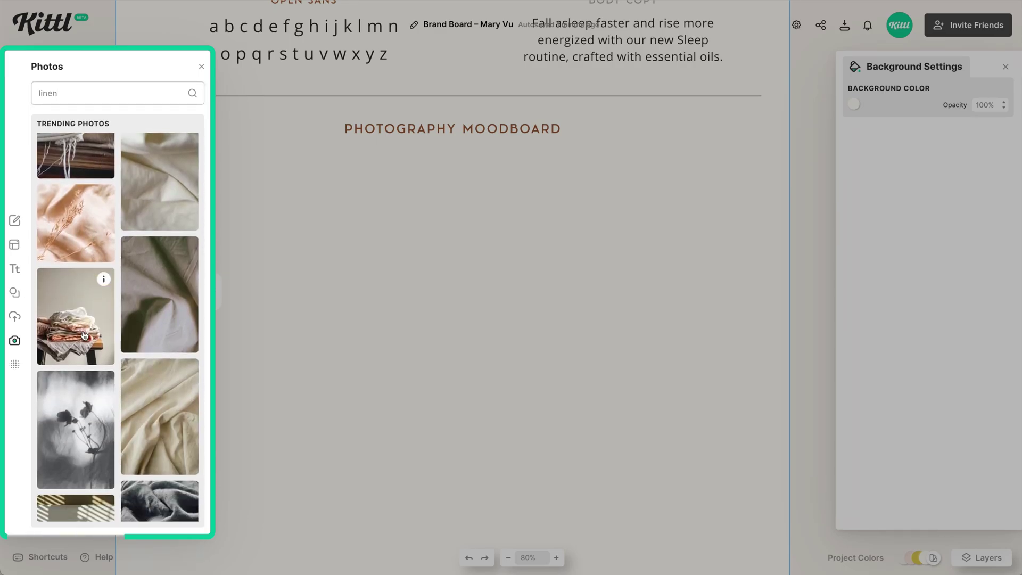
pyautogui.click(84, 335)
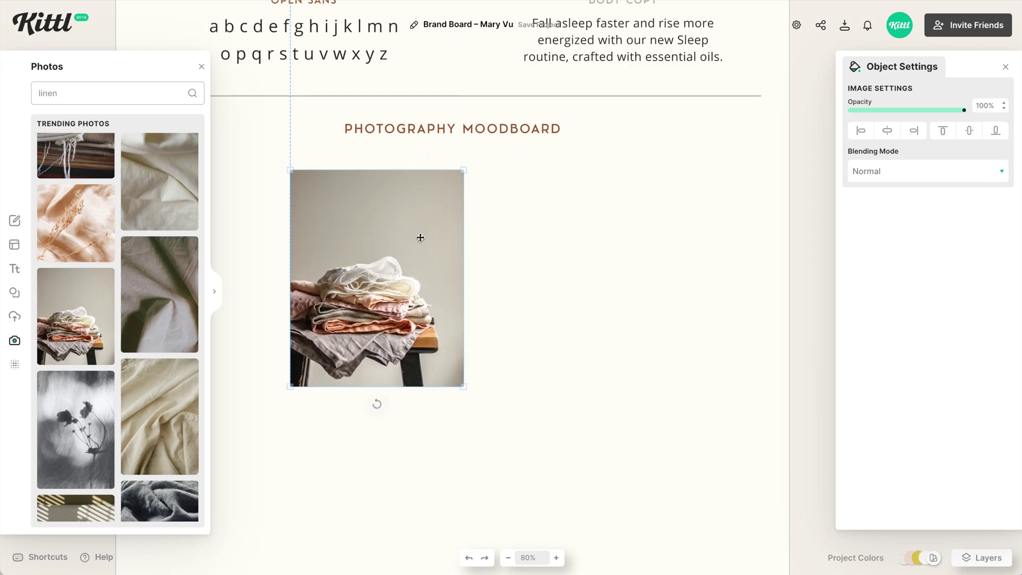
pyautogui.scroll(-8, 105, 313)
pyautogui.click(159, 366)
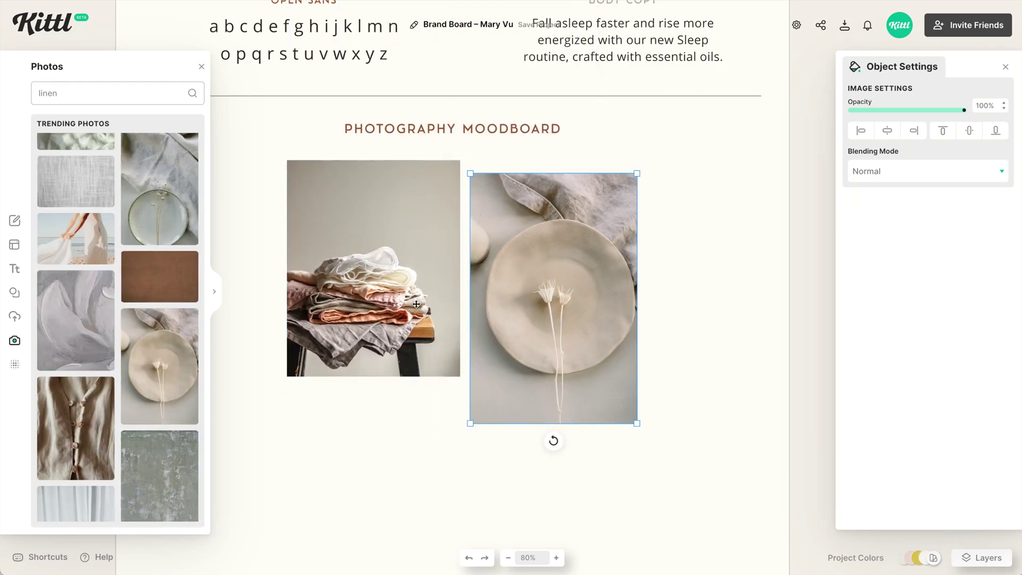
pyautogui.moveTo(567, 288); pyautogui.dragTo(570, 323)
pyautogui.scroll(-5, 162, 392)
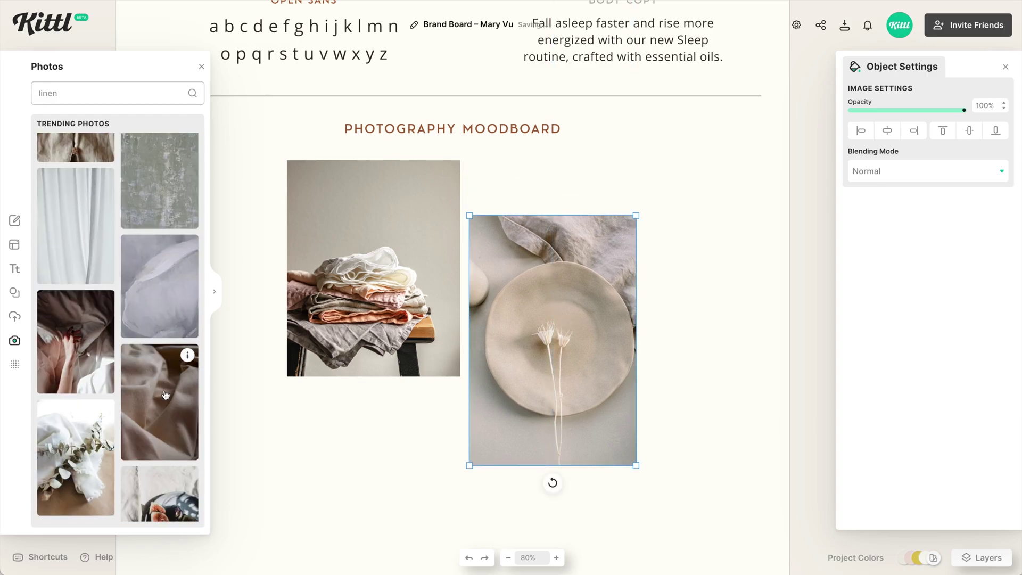
# Search 'bohemian' and place the shelf-with-vases photo below the linen photo.
pyautogui.tripleClick(80, 93)
pyautogui.write('bohemian')
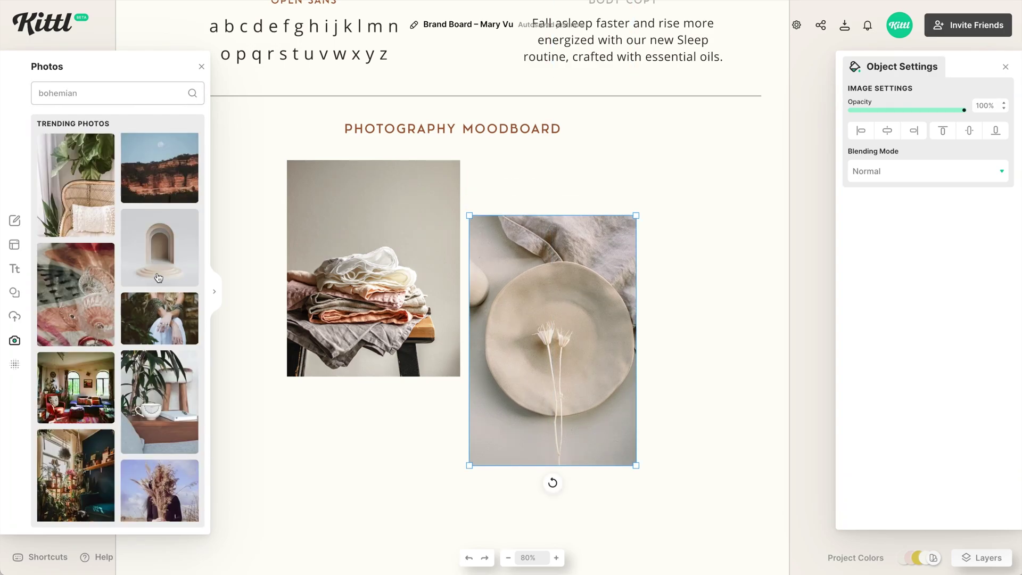
pyautogui.click(157, 270)
pyautogui.scroll(-2, 157, 270)
pyautogui.moveTo(534, 256); pyautogui.dragTo(463, 397)
pyautogui.press('Escape')
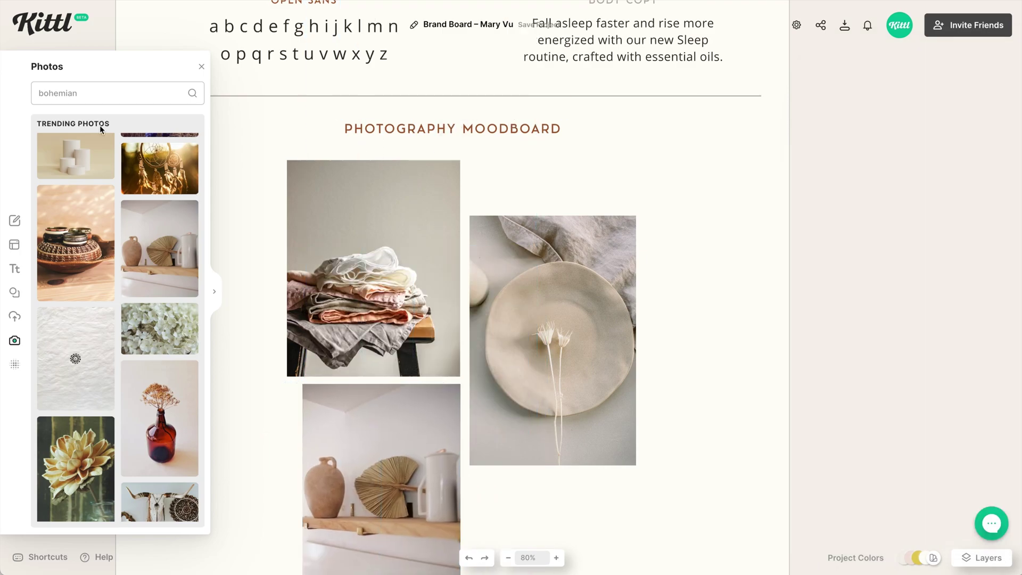
pyautogui.click(14, 316)
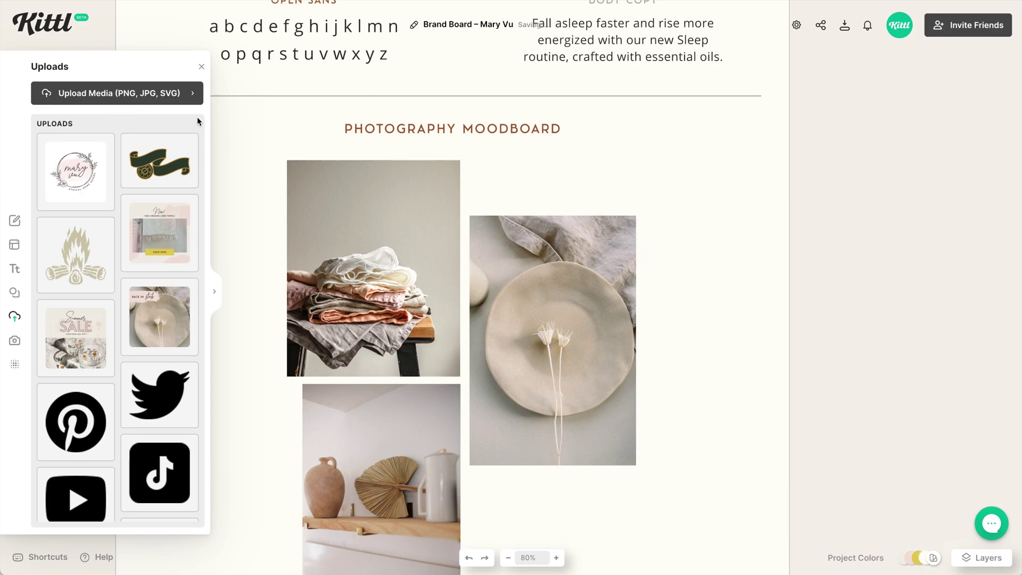
pyautogui.click(201, 69)
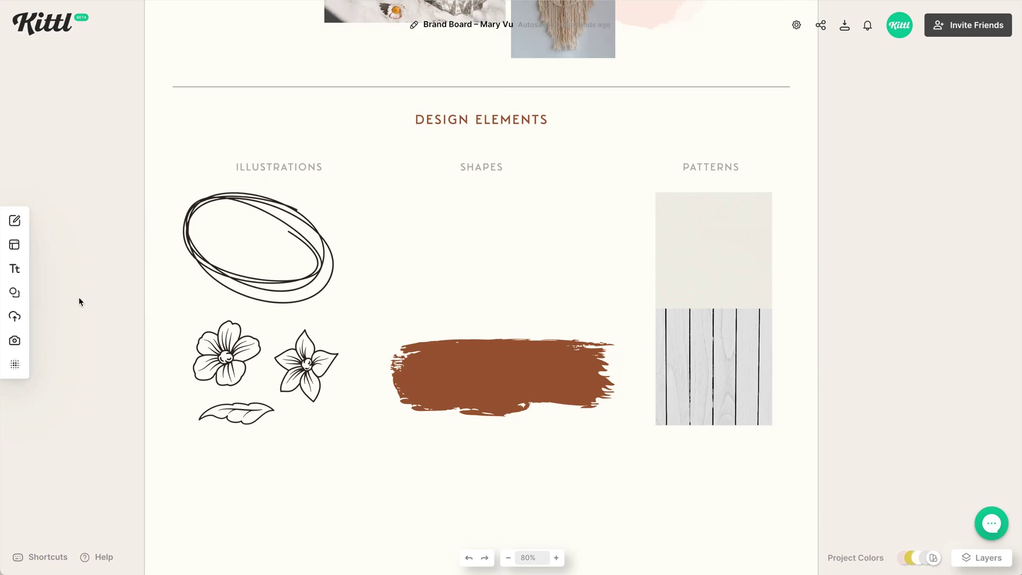
# Browse Elements > Abstract to show all Watercolor Stains.
pyautogui.click(16, 298)
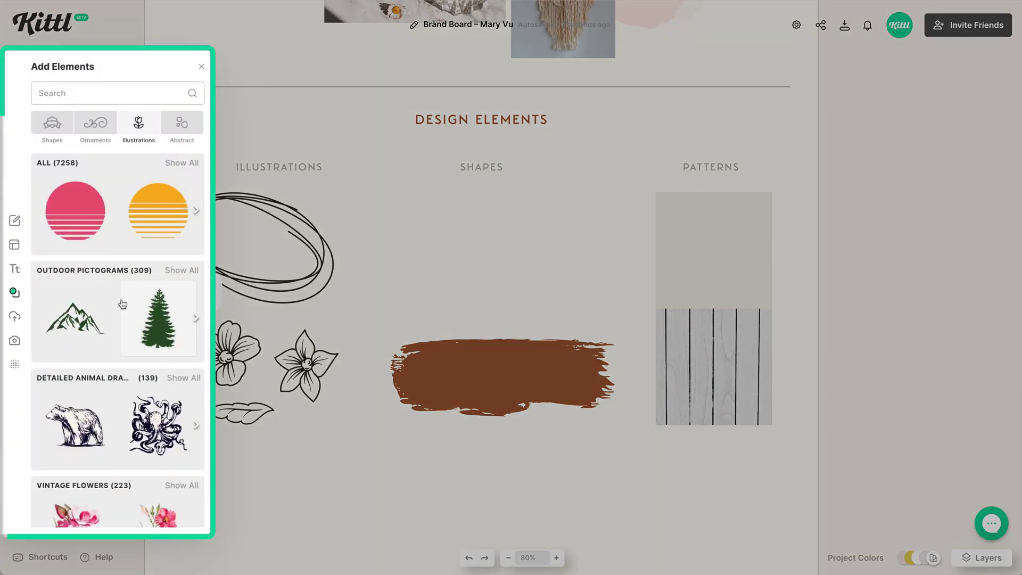
pyautogui.scroll(-3, 123, 304)
pyautogui.scroll(-9, 123, 303)
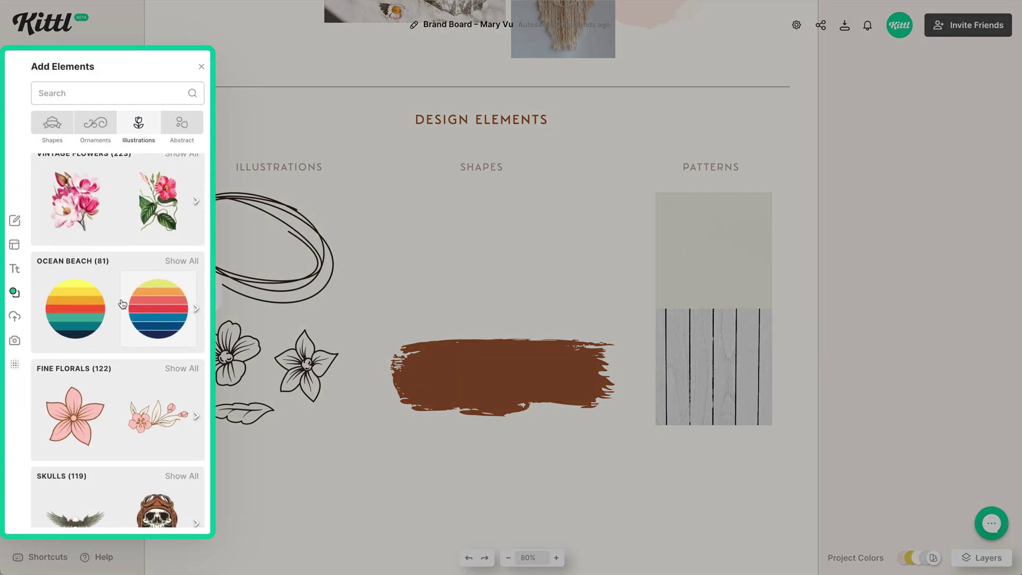
pyautogui.scroll(-7, 121, 299)
pyautogui.click(182, 124)
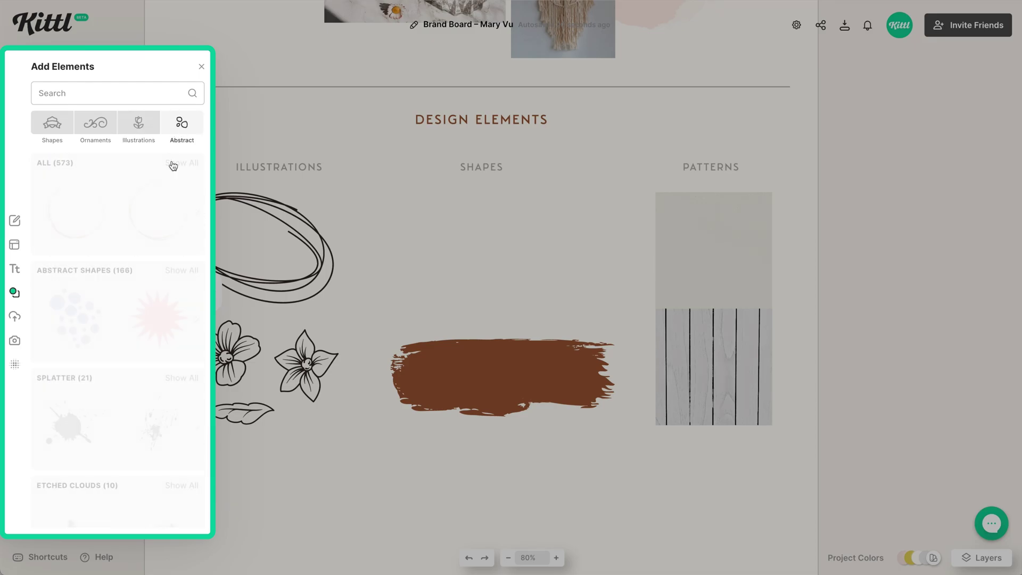
pyautogui.scroll(-2, 100, 353)
pyautogui.scroll(-12, 98, 352)
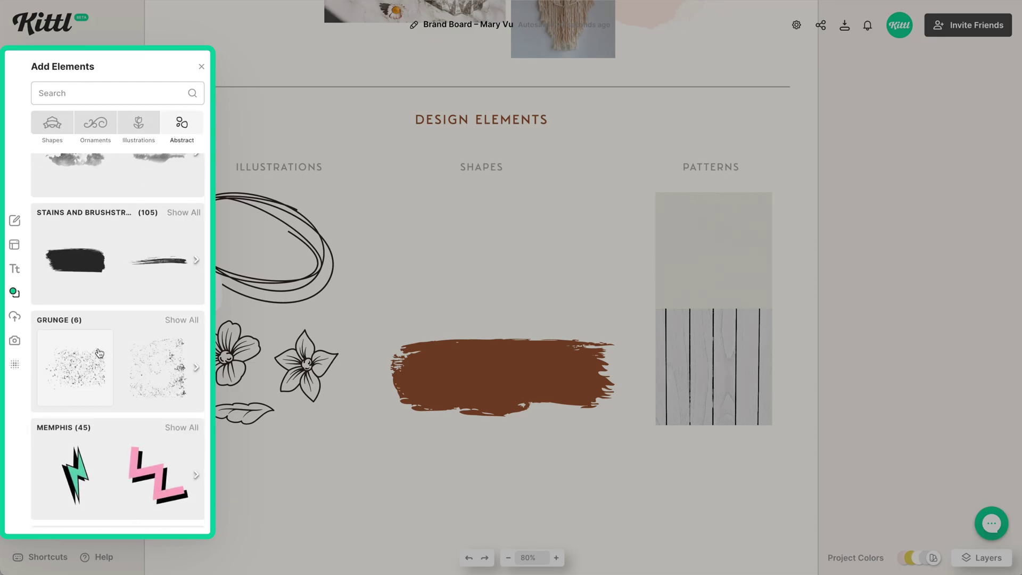
pyautogui.scroll(-4, 98, 351)
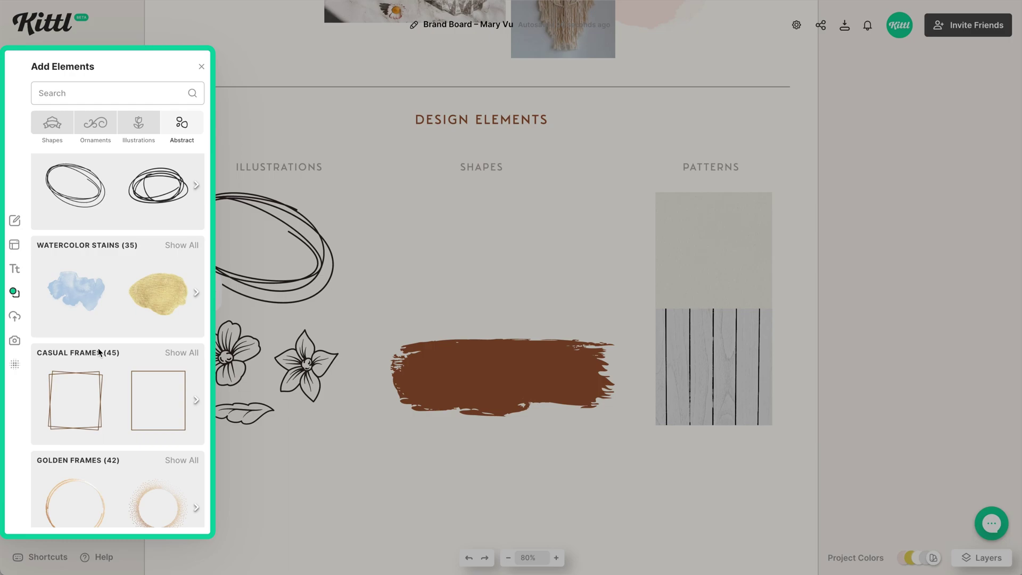
pyautogui.click(179, 246)
pyautogui.scroll(-2, 135, 354)
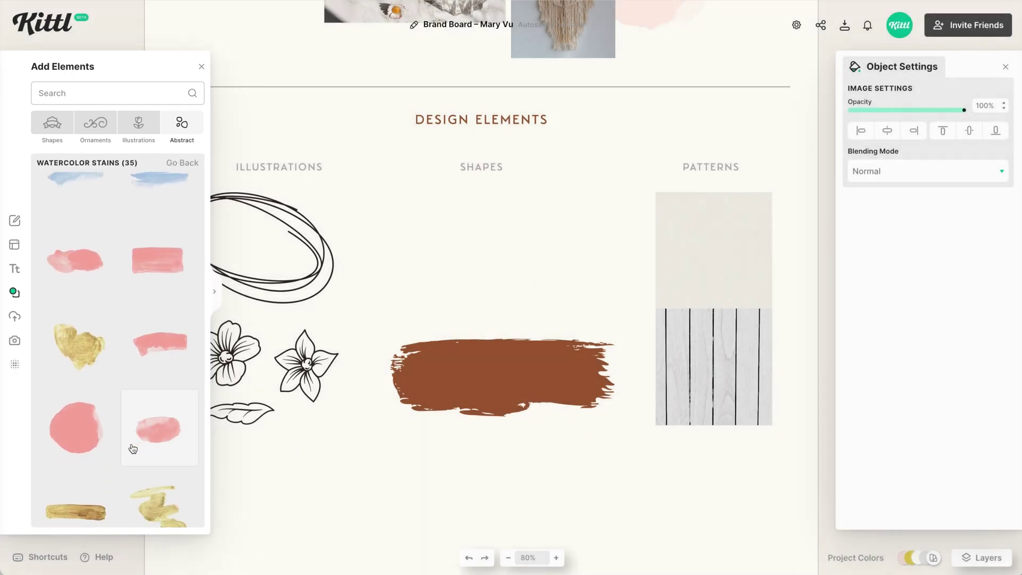
# Place the pink watercolor blob in the Shapes column at about 41% opacity.
pyautogui.moveTo(132, 447); pyautogui.dragTo(597, 300)
pyautogui.moveTo(511, 242); pyautogui.dragTo(518, 255)
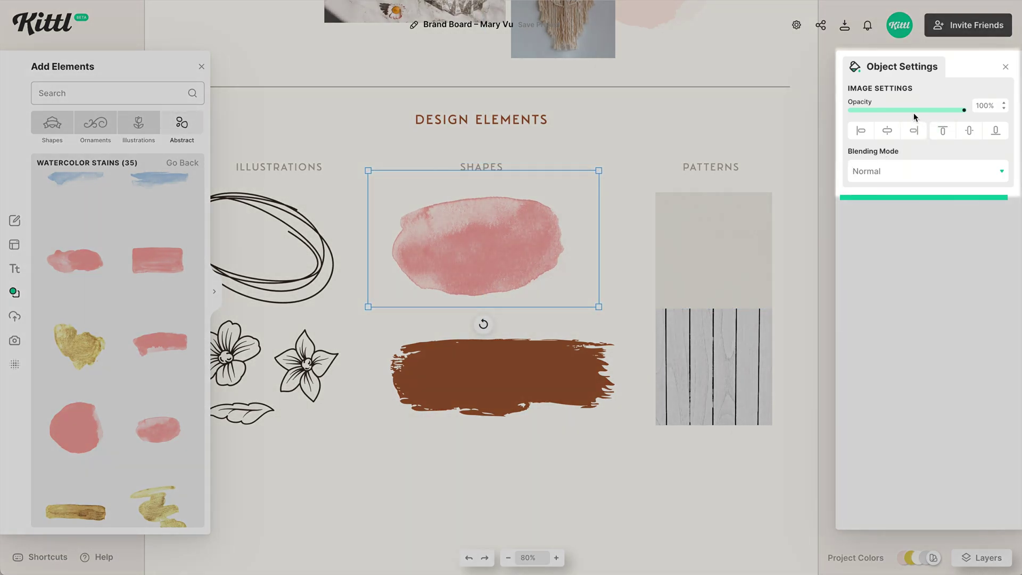
pyautogui.moveTo(913, 112); pyautogui.dragTo(894, 113)
pyautogui.click(510, 457)
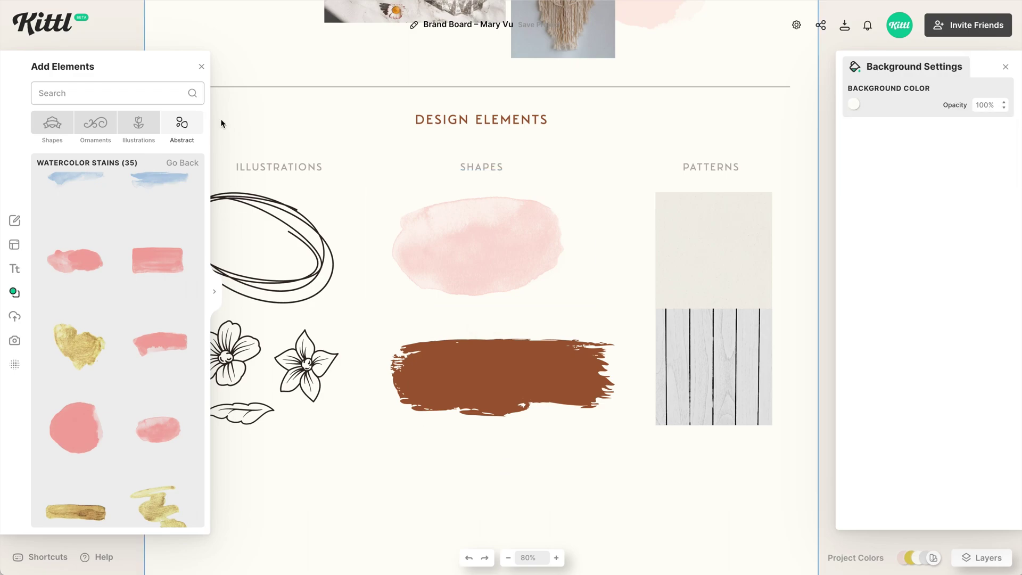
pyautogui.click(202, 66)
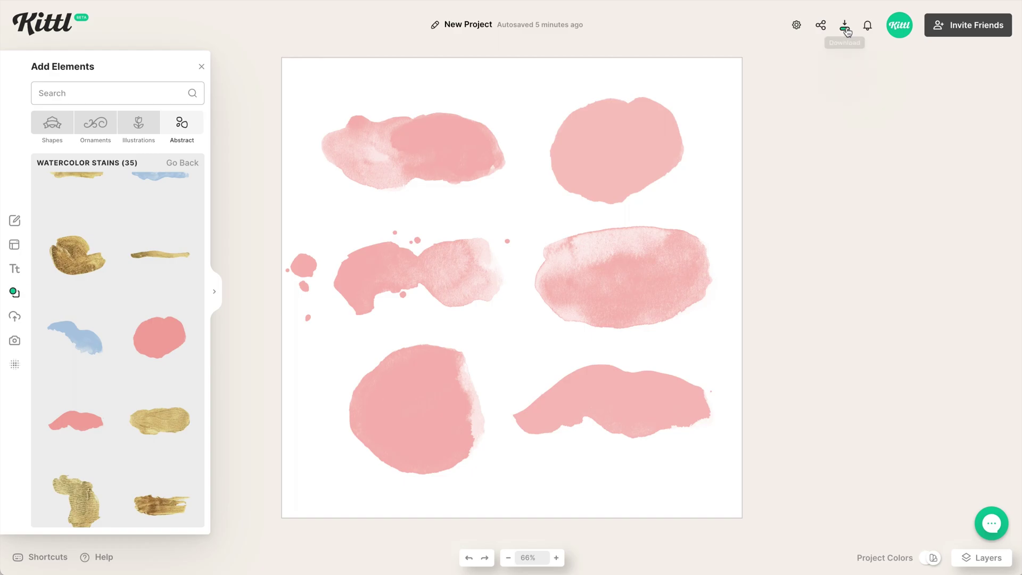
# Select and delete five of the six watercolor stains.
pyautogui.click(845, 25)
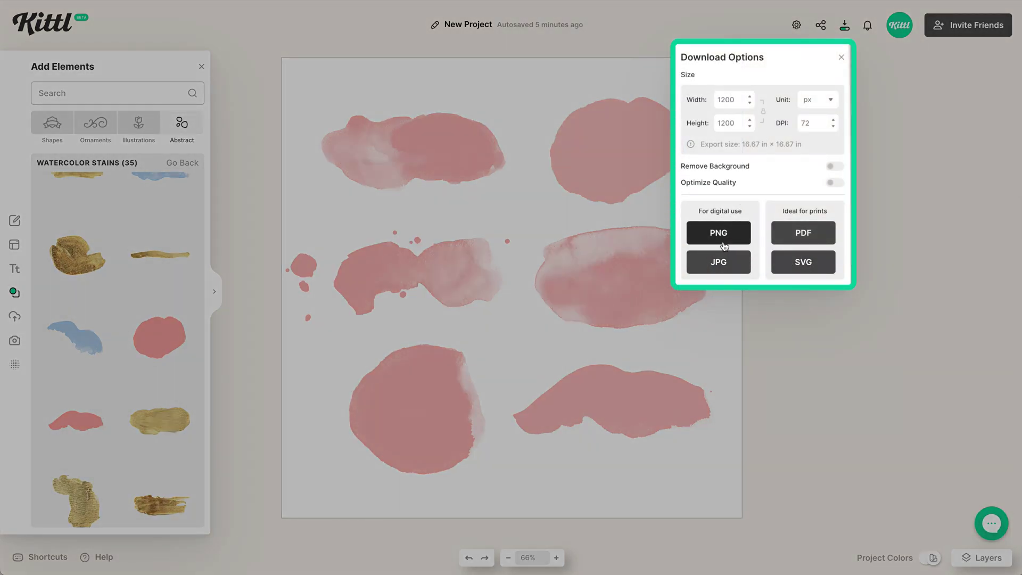
pyautogui.click(589, 214)
pyautogui.moveTo(620, 484); pyautogui.dragTo(596, 131)
pyautogui.keyDown('shift'); pyautogui.click(443, 424); pyautogui.keyUp('shift')
pyautogui.keyDown('shift'); pyautogui.click(452, 303); pyautogui.keyUp('shift')
pyautogui.press('Delete')
# Enlarge the remaining pink stain and shift it slightly down-left.
pyautogui.click(450, 114)
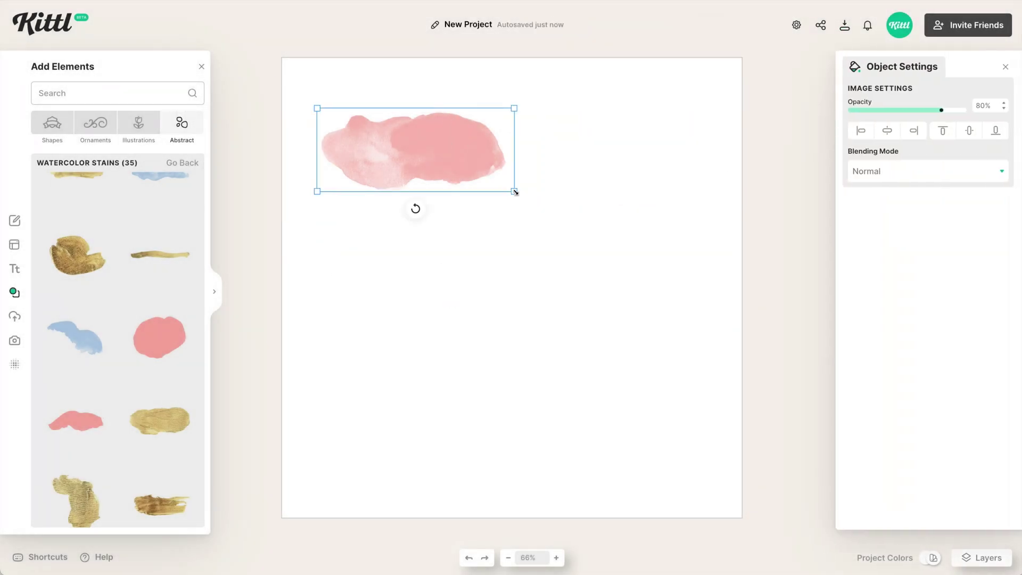
pyautogui.moveTo(515, 192); pyautogui.dragTo(716, 298)
pyautogui.moveTo(657, 206); pyautogui.dragTo(634, 234)
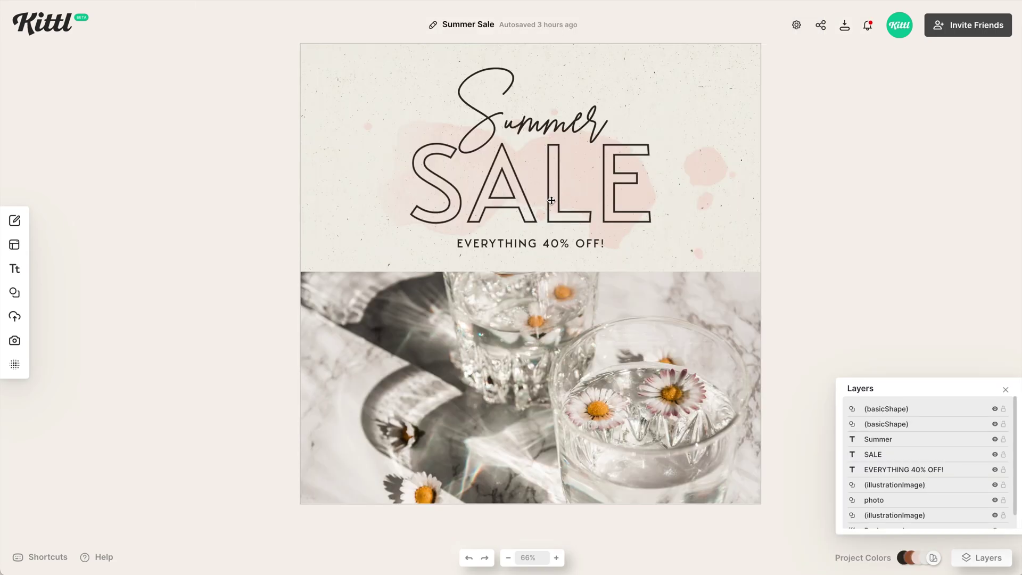
# Select the SALE and Summer text layers in the Summer Sale post, then view download options.
pyautogui.click(556, 204)
pyautogui.click(549, 130)
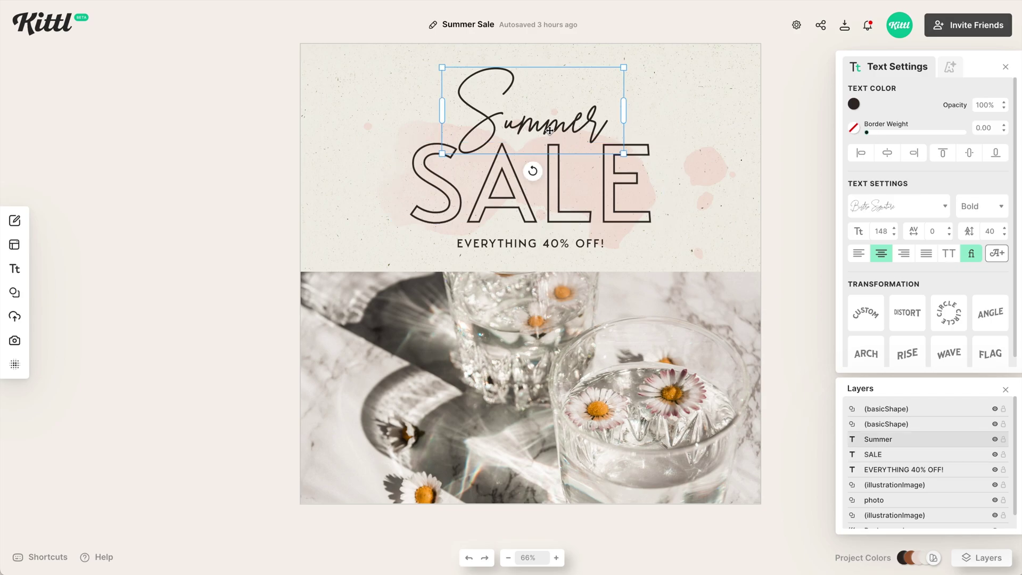
pyautogui.click(845, 27)
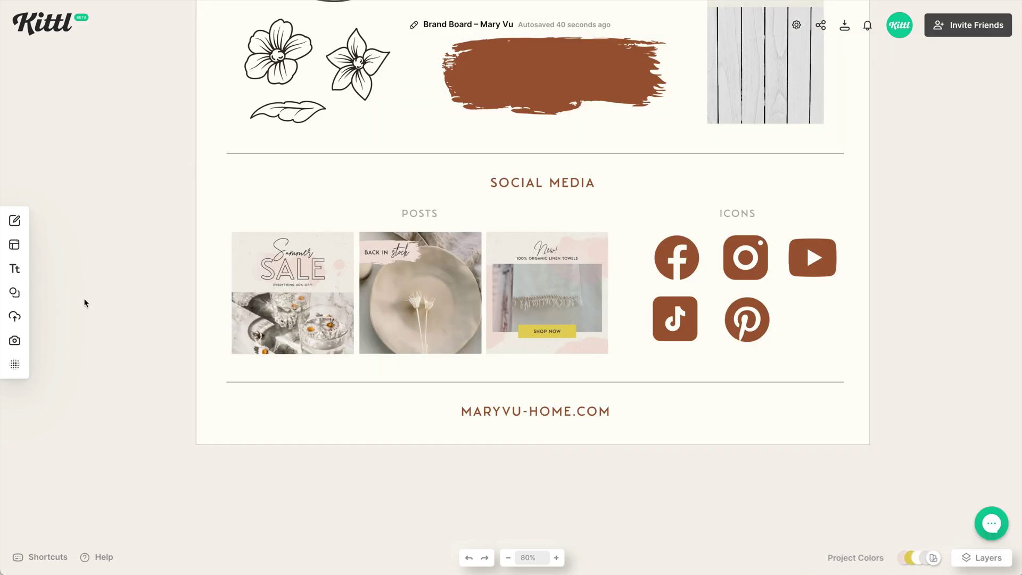
# Browse the Uploads library for the black social media icon images.
pyautogui.click(14, 316)
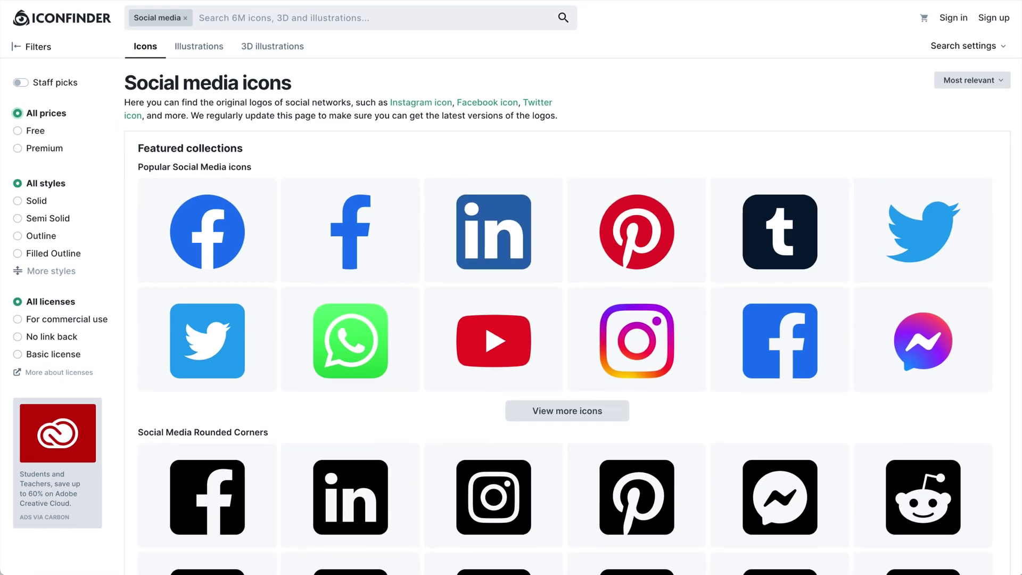
pyautogui.scroll(-5, 474, 137)
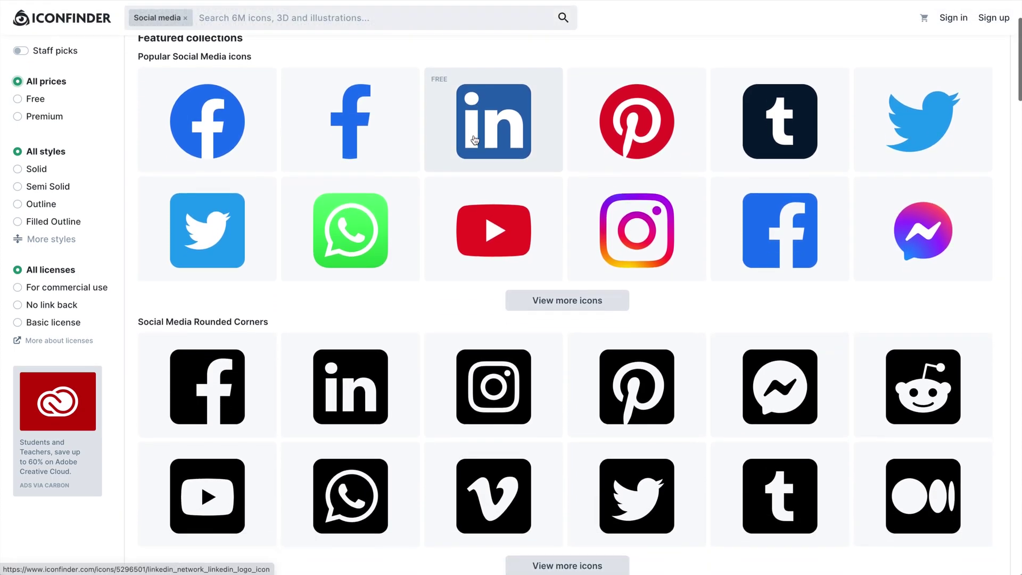
pyautogui.scroll(-1, 475, 140)
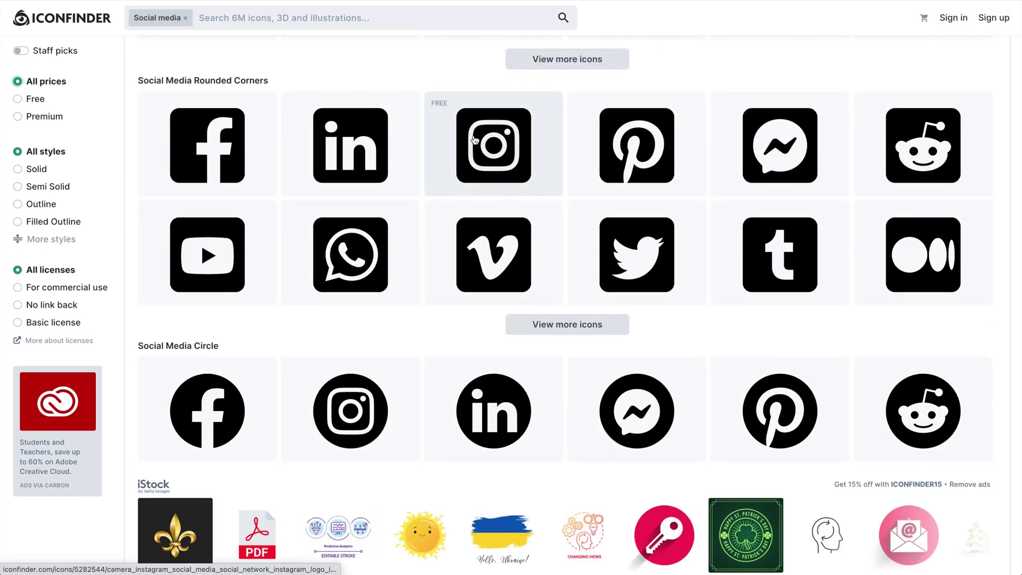
pyautogui.scroll(-1, 475, 140)
pyautogui.scroll(7, 502, 211)
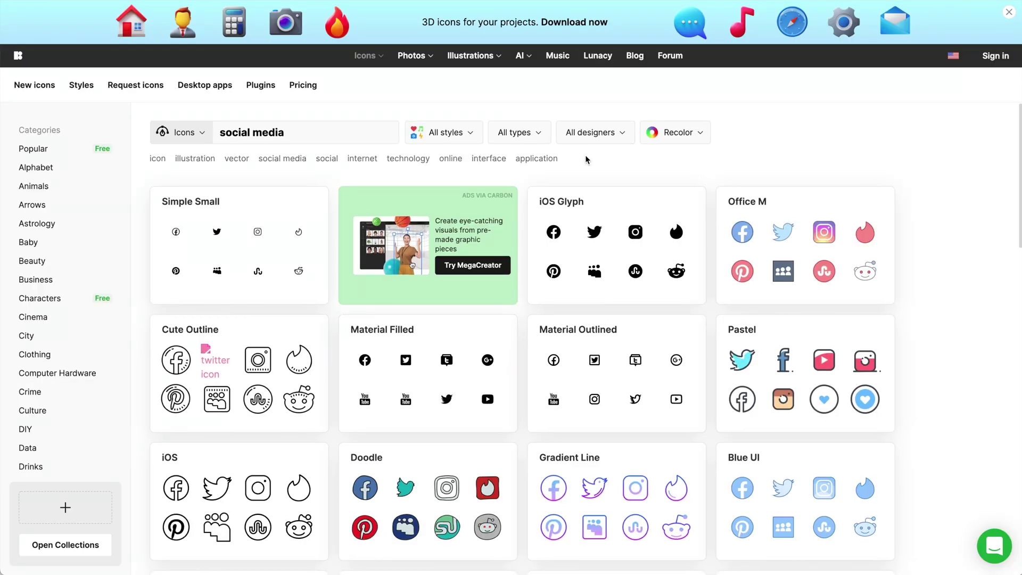
pyautogui.scroll(-2, 585, 155)
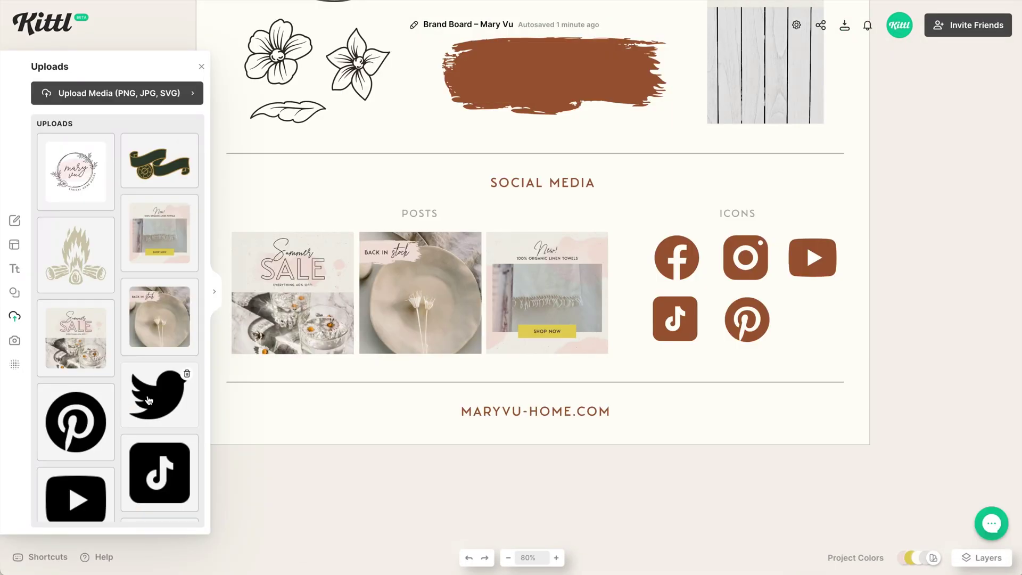
# Place the Twitter bird beside Pinterest at icon size, coloured with the palette's brown.
pyautogui.click(148, 401)
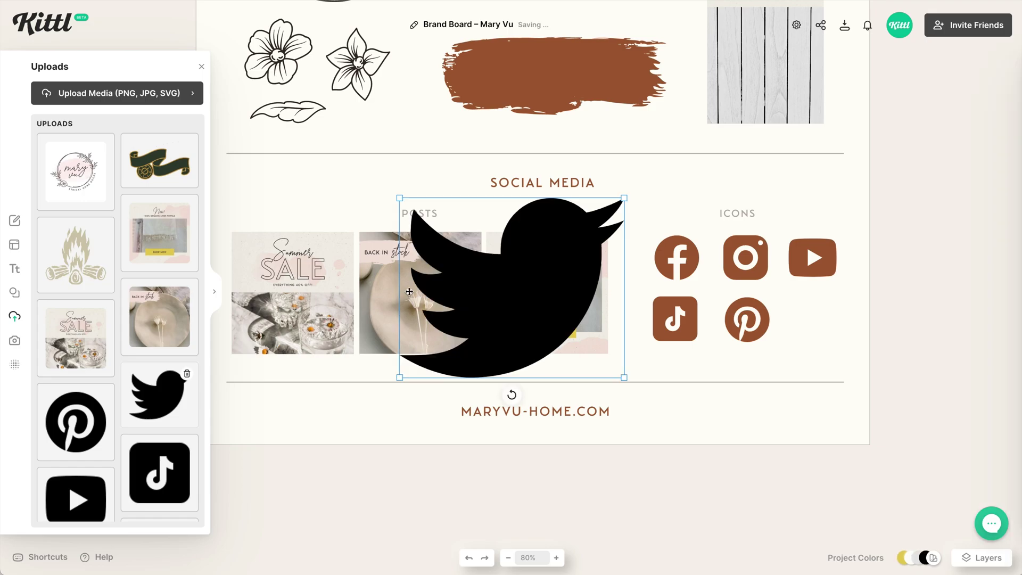
pyautogui.moveTo(624, 200); pyautogui.dragTo(539, 266)
pyautogui.moveTo(503, 296); pyautogui.dragTo(803, 326)
pyautogui.click(854, 104)
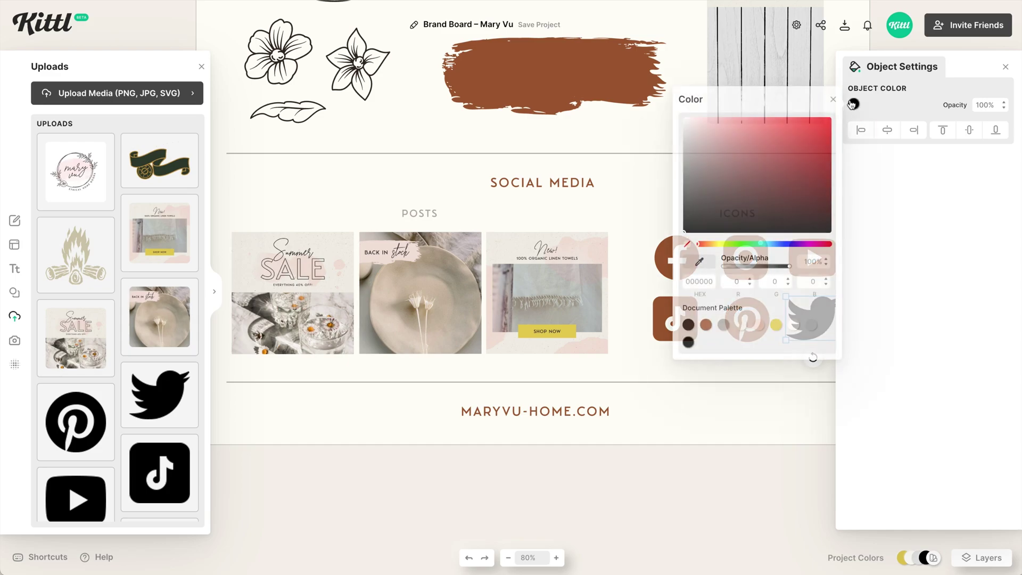
pyautogui.click(706, 326)
pyautogui.click(699, 413)
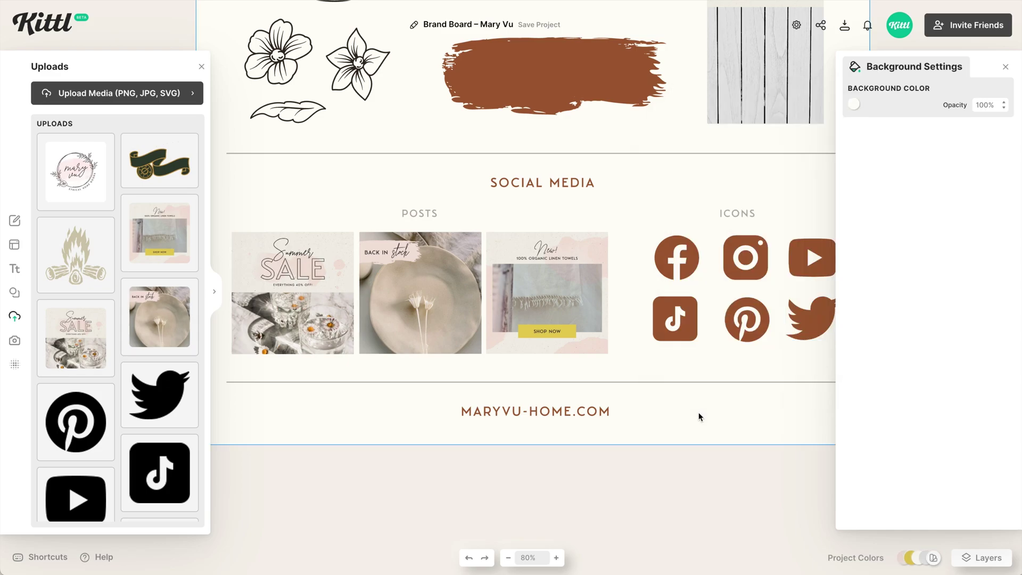
pyautogui.click(1005, 68)
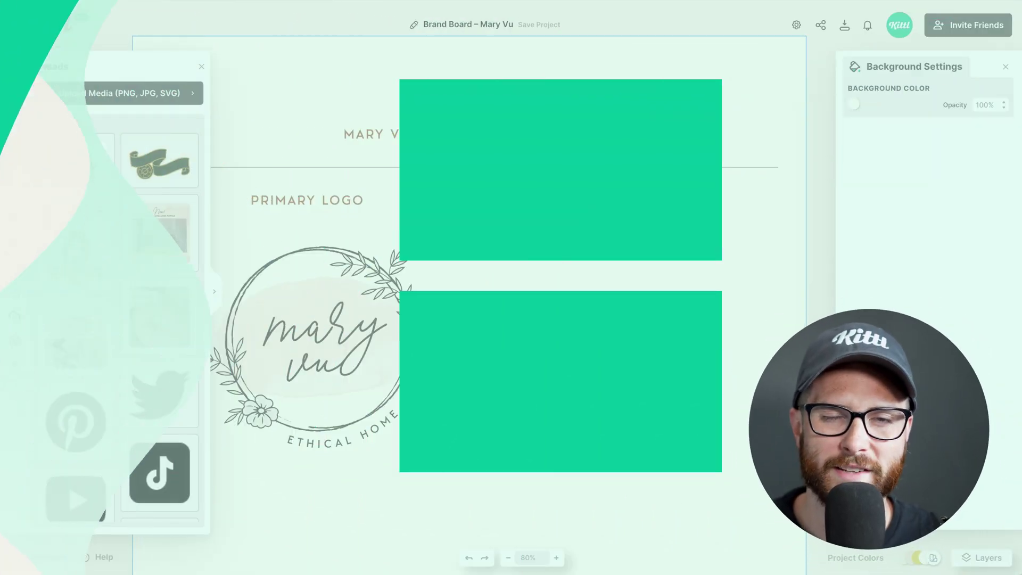